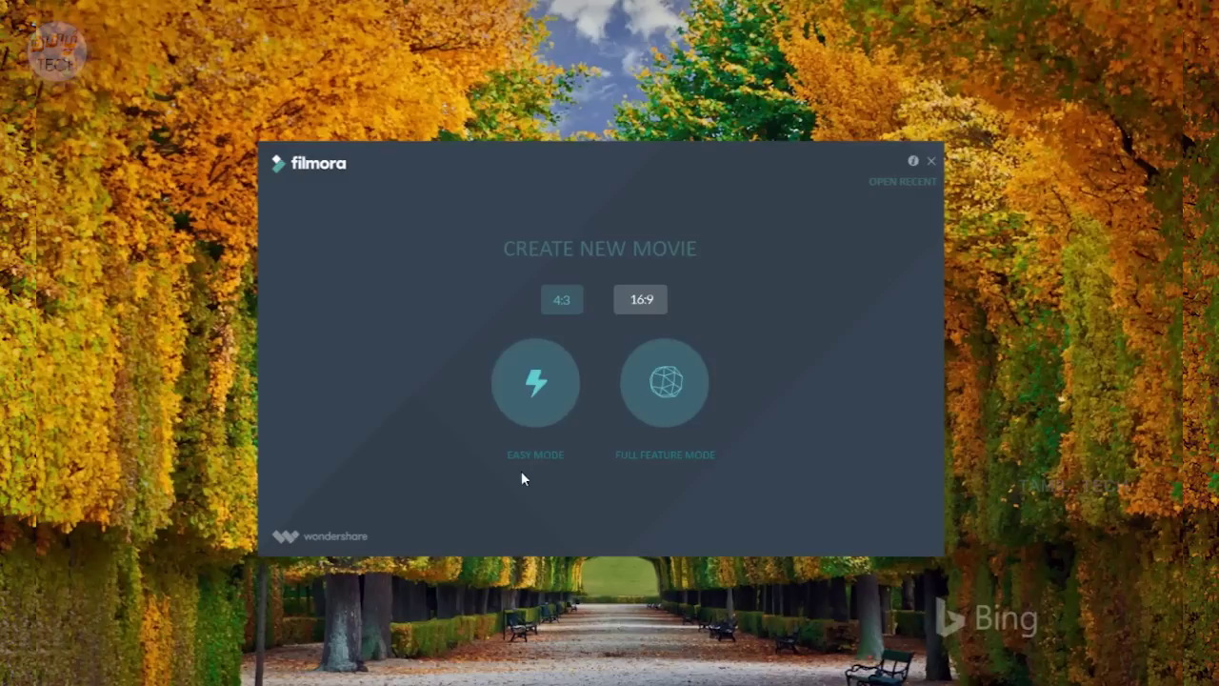
Step: Start a 16:9 project in full feature mode and place the 5 TT 3 clip at the start of the video track
{"action": "left_click", "coordinate": [665, 457]}
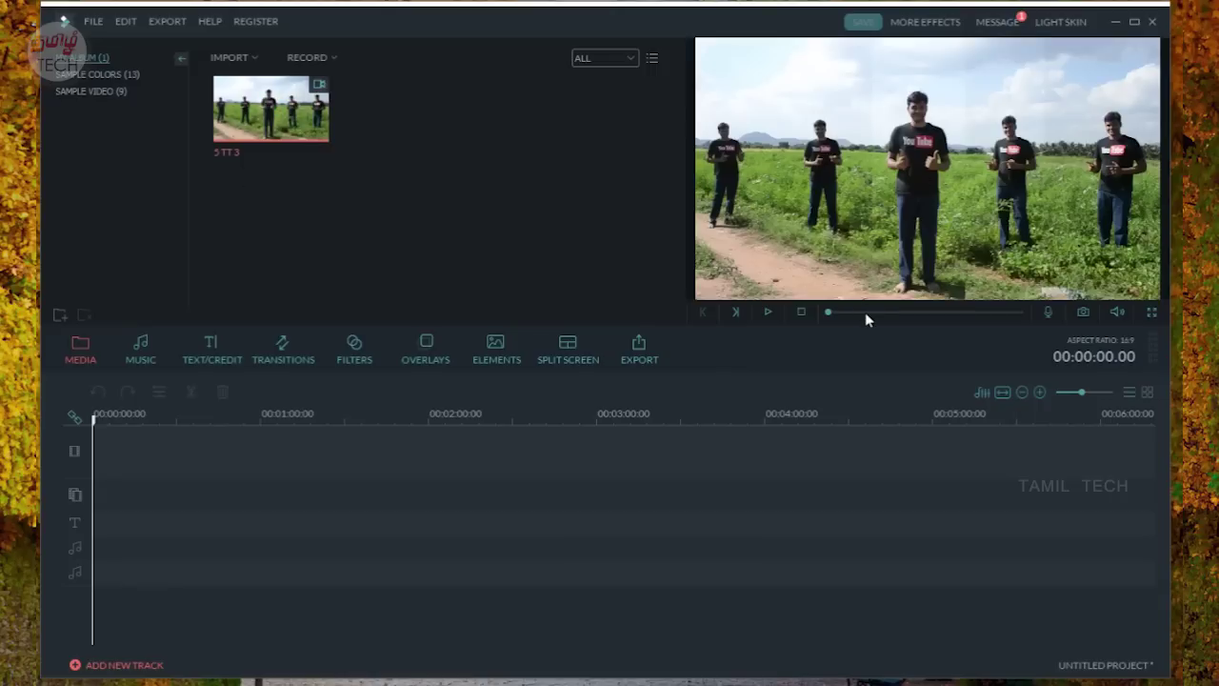
{"action": "left_click_drag", "start_coordinate": [867, 313], "coordinate": [801, 280]}
{"action": "left_click", "coordinate": [271, 108]}
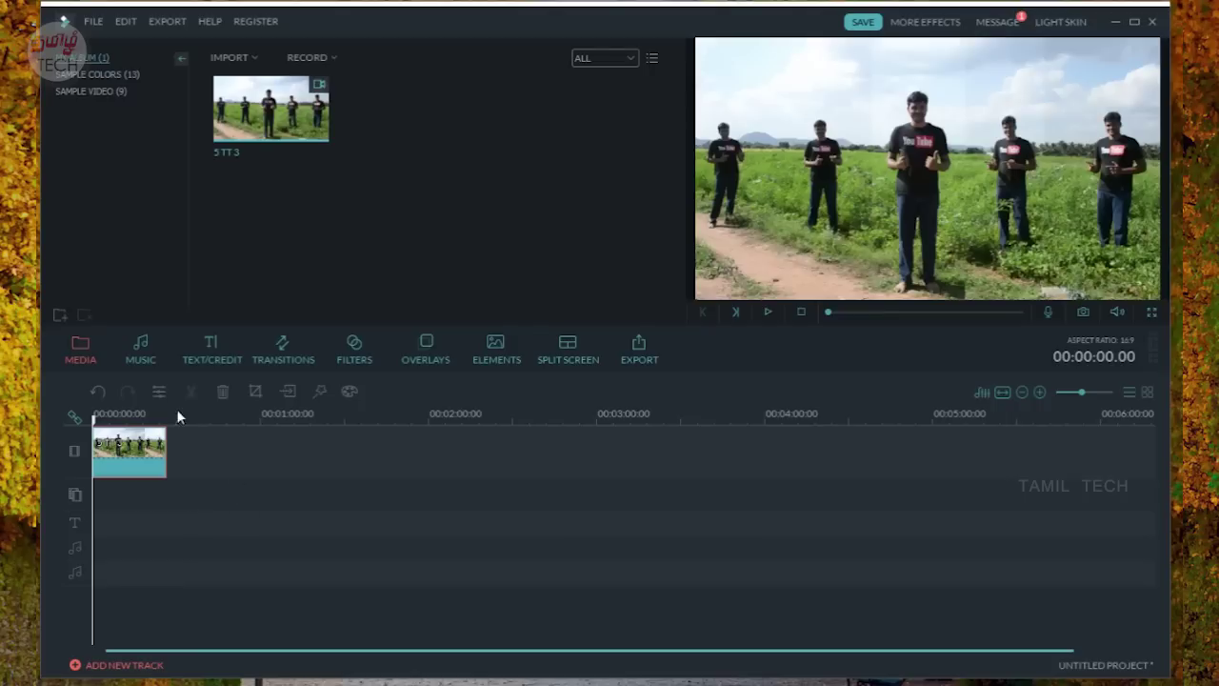
Step: Split the 5 TT 3 clip on the timeline at 00:00:02.09
{"action": "left_click_drag", "start_coordinate": [220, 416], "coordinate": [784, 408]}
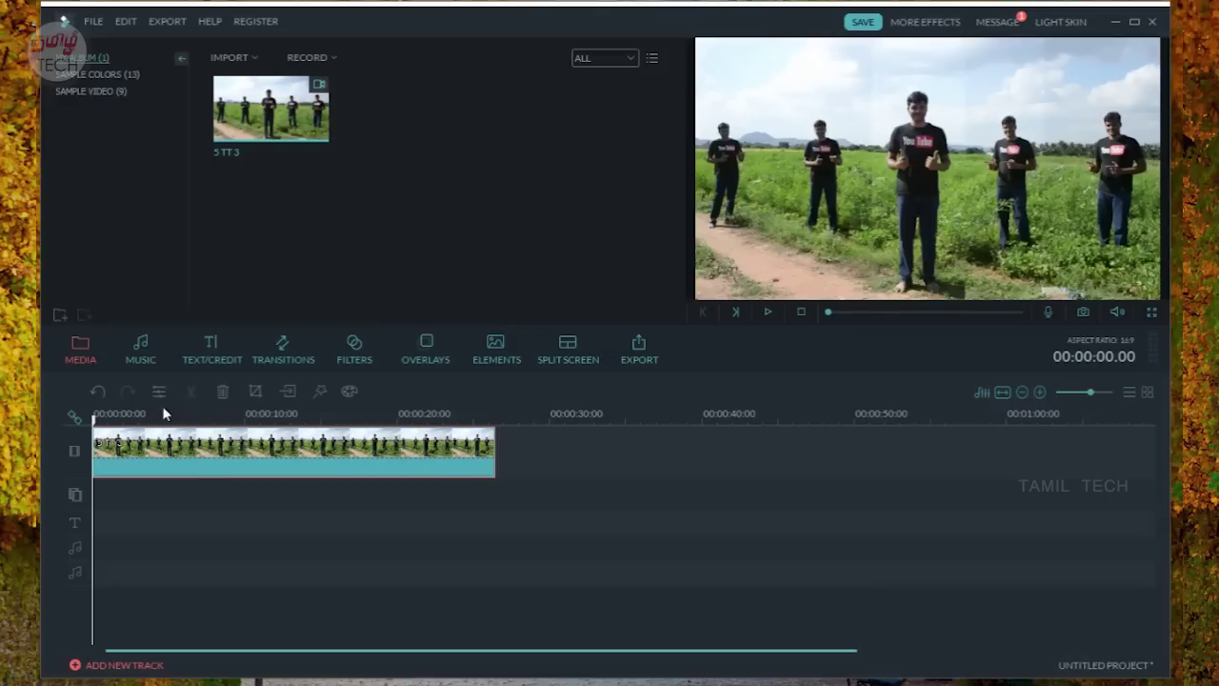
{"action": "left_click_drag", "start_coordinate": [143, 415], "coordinate": [211, 414]}
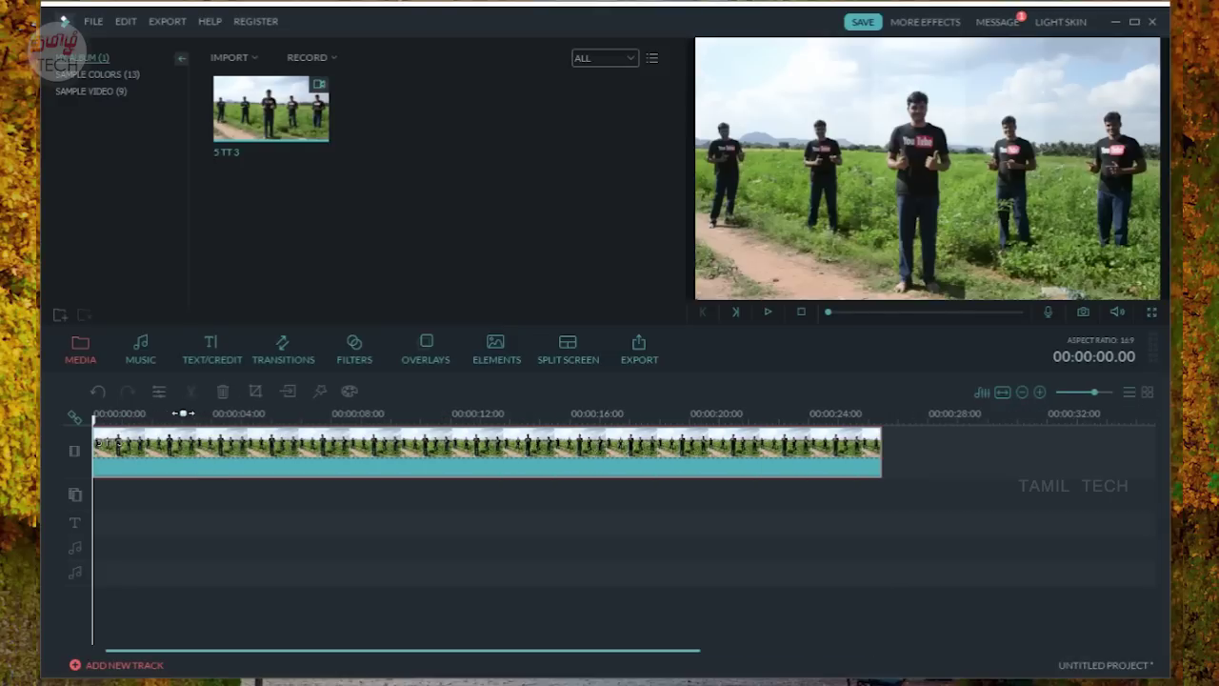
{"action": "left_click", "coordinate": [163, 417]}
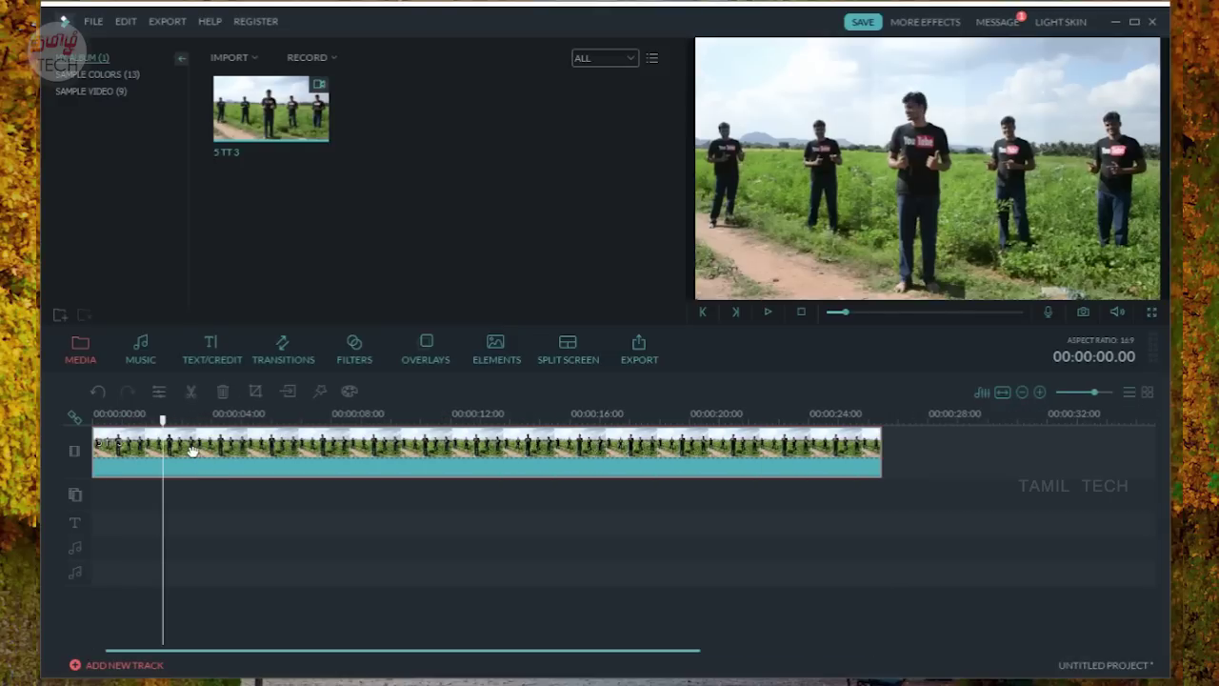
{"action": "left_click", "coordinate": [190, 392]}
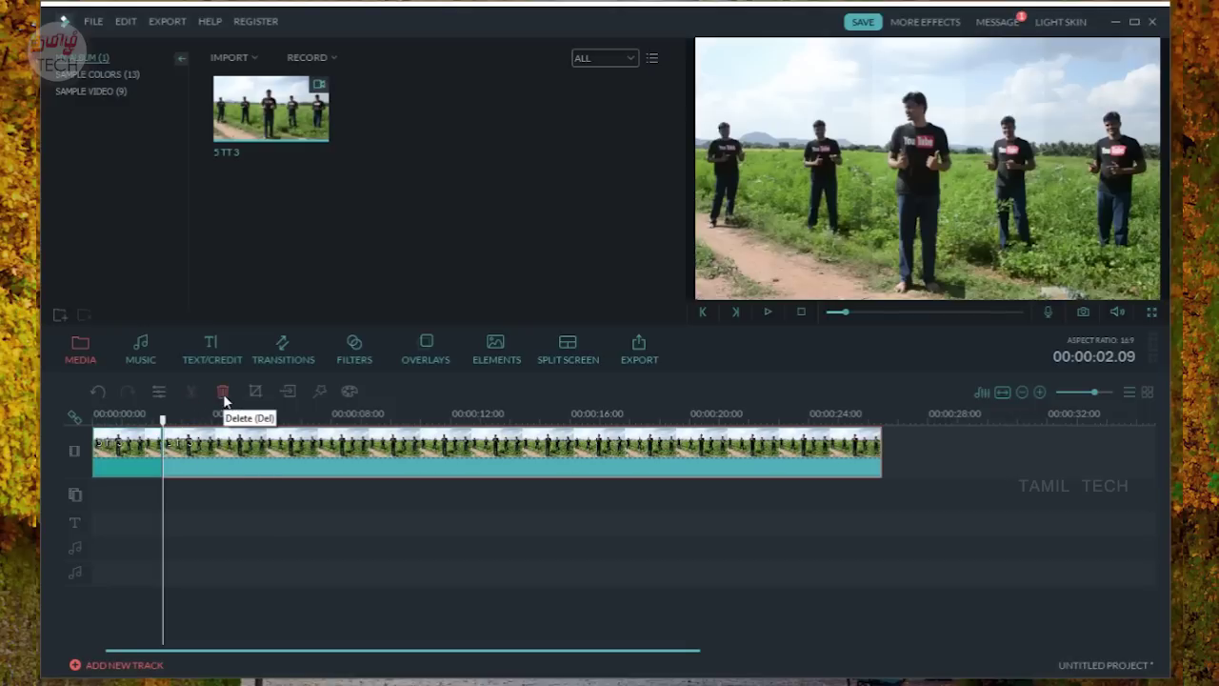
Step: Try the Batman 3D LUT on the clip segment after the split
{"action": "left_click", "coordinate": [160, 391]}
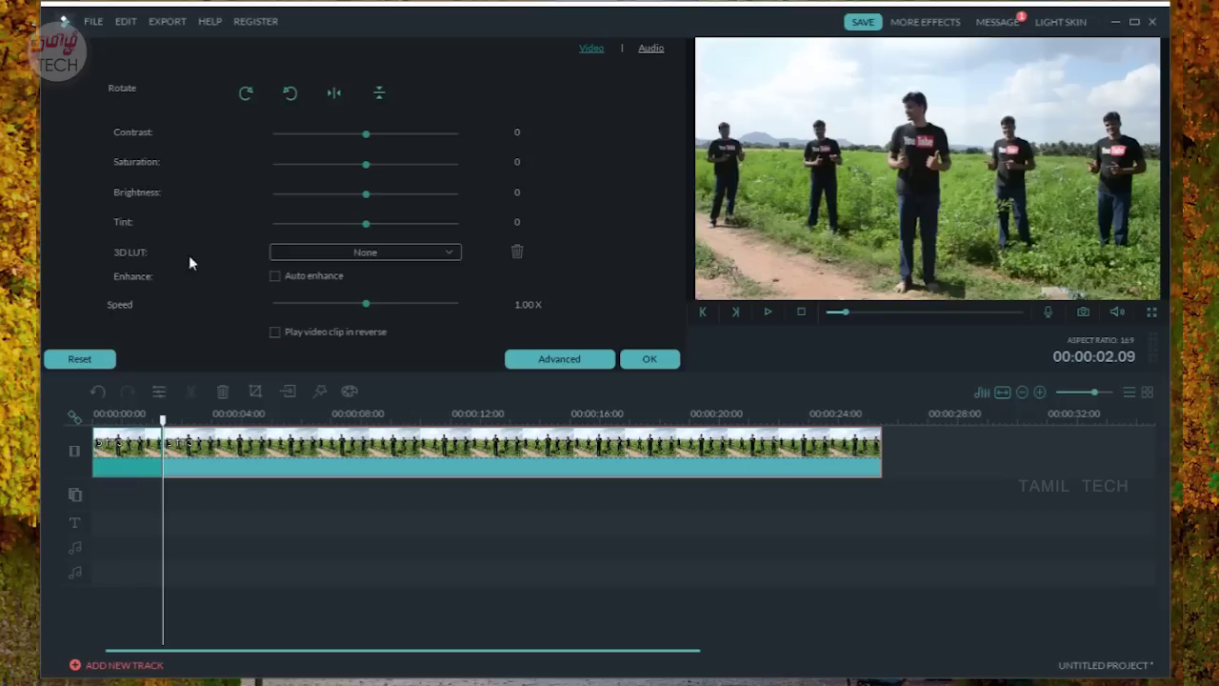
{"action": "left_click", "coordinate": [387, 254]}
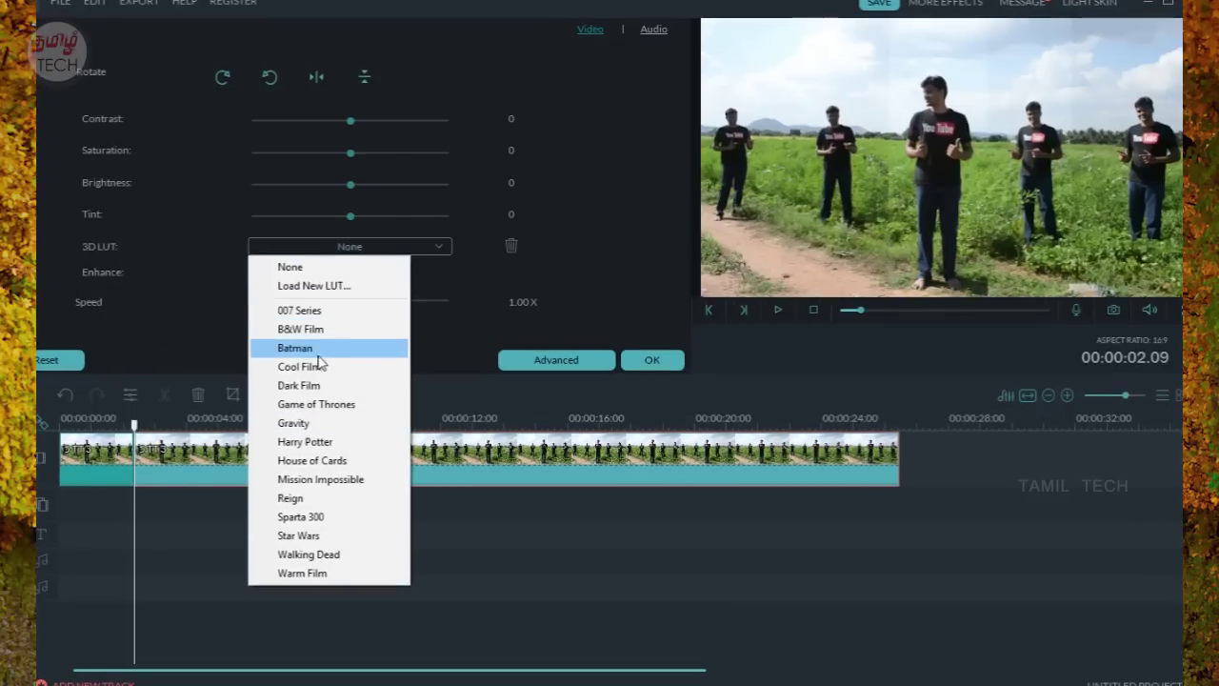
{"action": "left_click", "coordinate": [326, 349]}
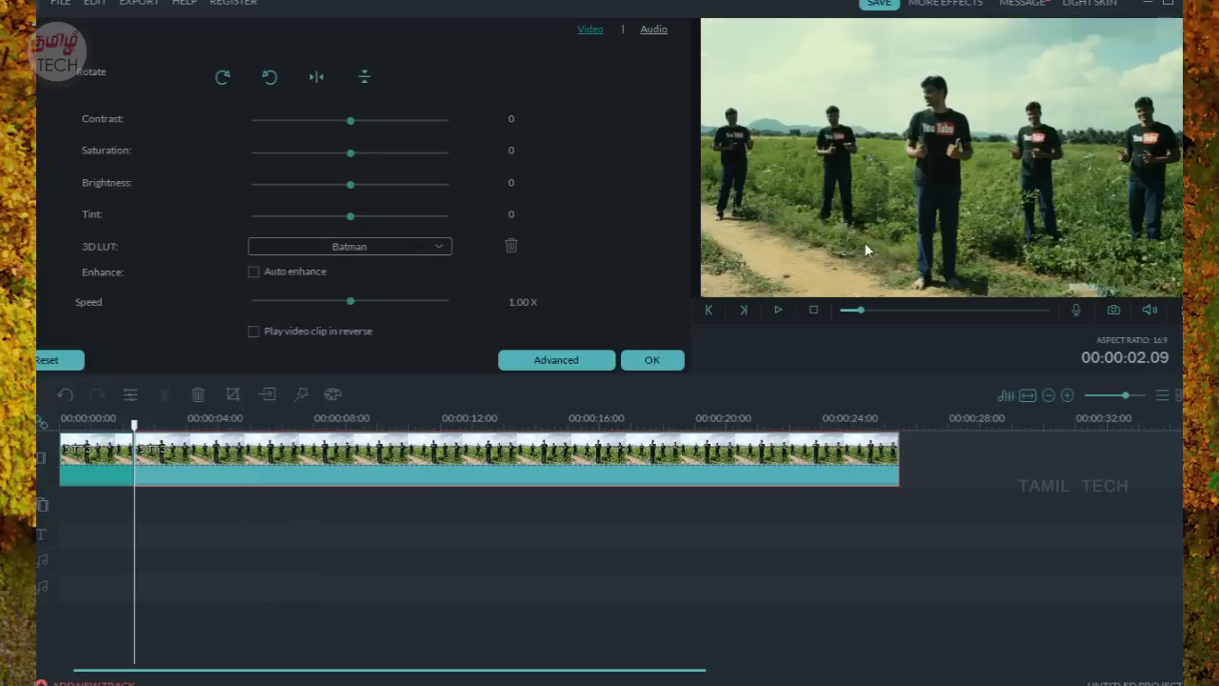
{"action": "left_click", "coordinate": [433, 246]}
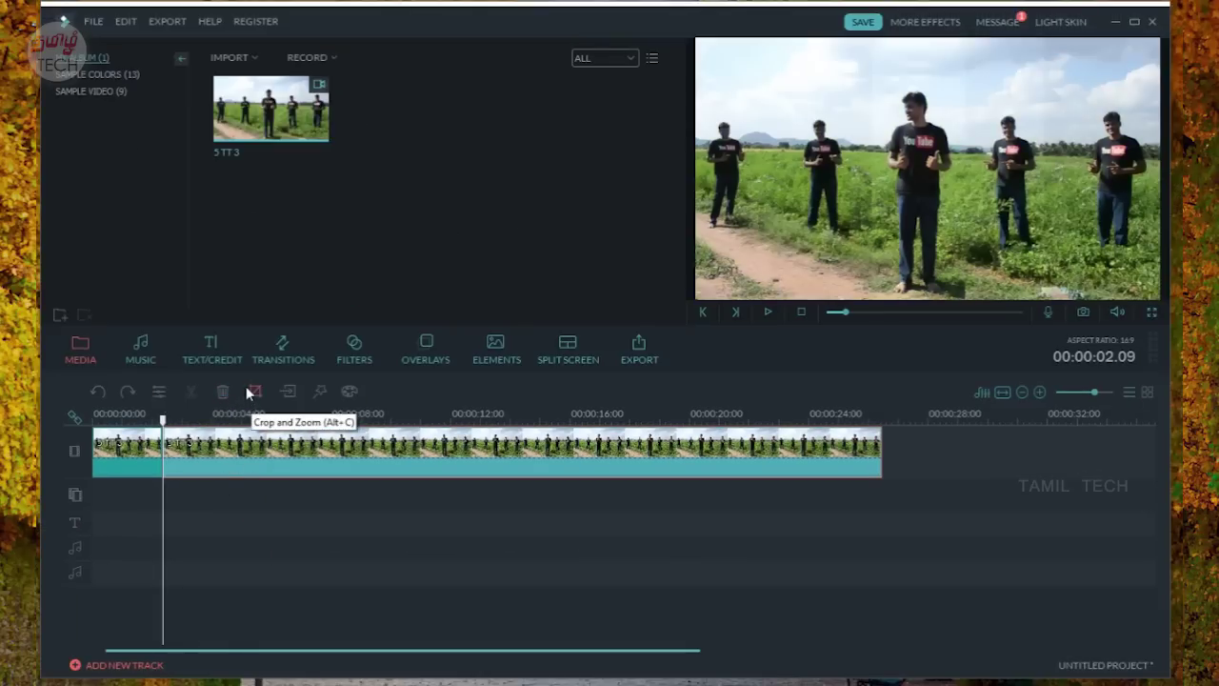
Step: Apply a 16:9 Pan & Zoom effect to the clip segment after the split
{"action": "left_click", "coordinate": [254, 391]}
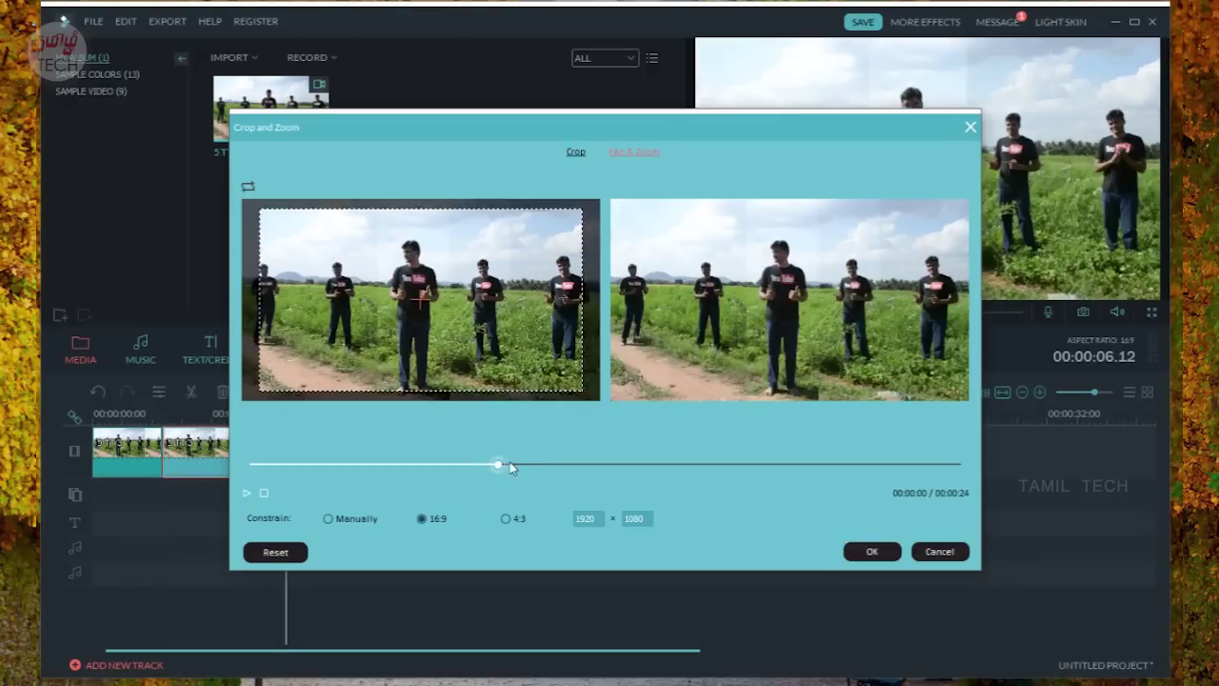
{"action": "left_click_drag", "start_coordinate": [510, 466], "coordinate": [463, 466]}
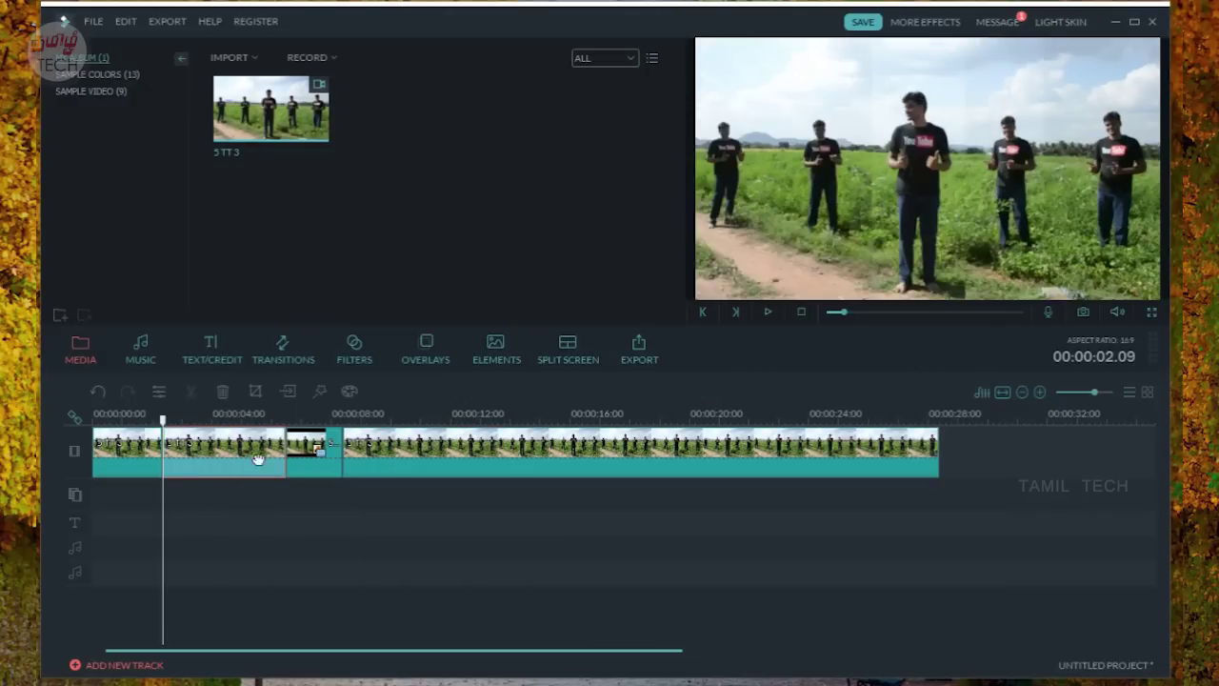
Step: Try the Dark Film 3D LUT with temperature 24 and tint 24 in Advanced Color Tuning, and discard the adjustments
{"action": "left_click", "coordinate": [352, 391]}
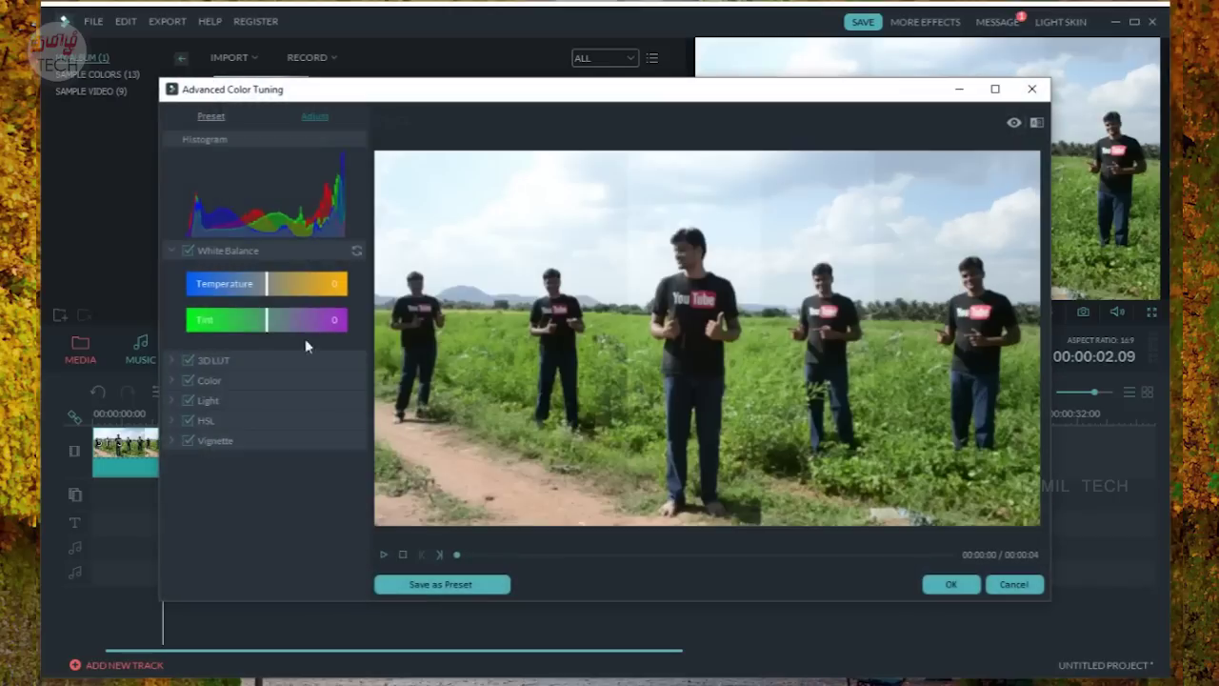
{"action": "left_click", "coordinate": [178, 362]}
{"action": "left_click", "coordinate": [248, 387]}
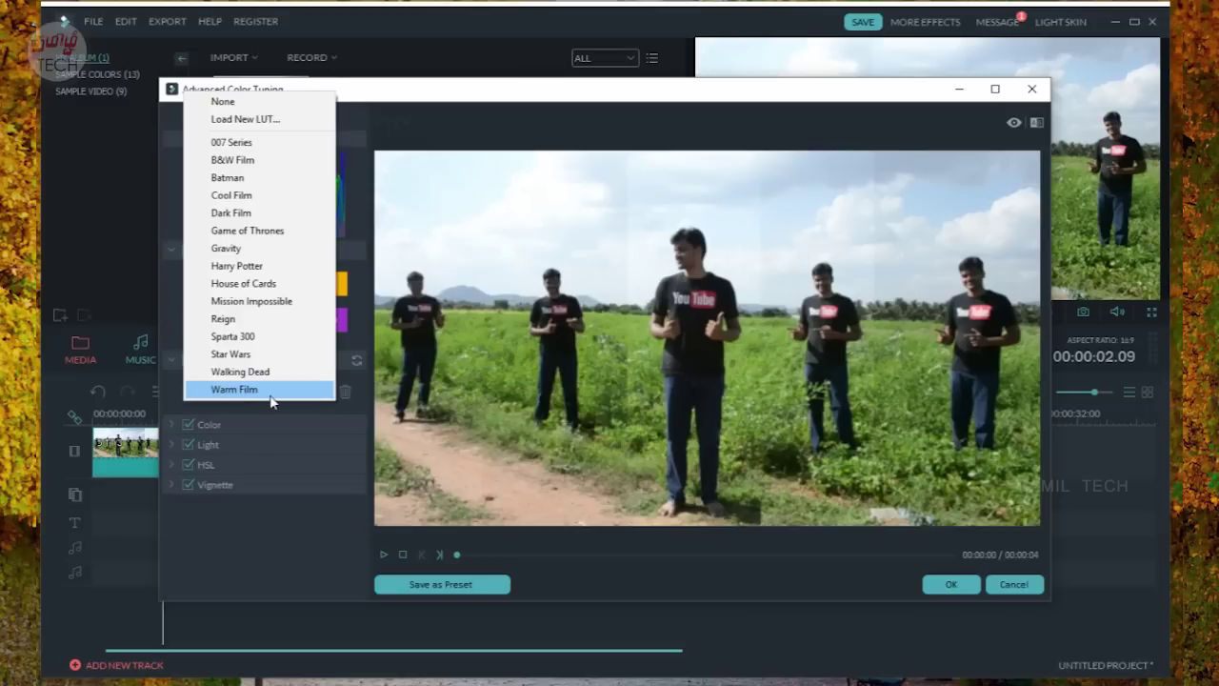
{"action": "left_click", "coordinate": [279, 213]}
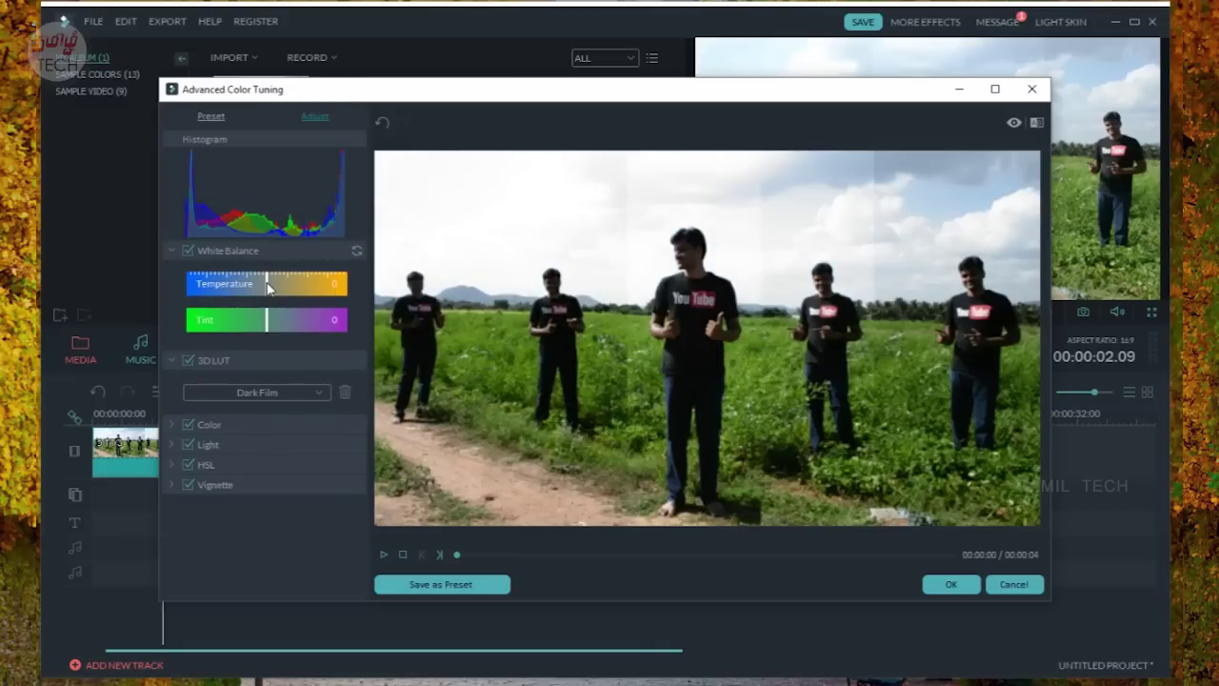
{"action": "left_click_drag", "start_coordinate": [268, 288], "coordinate": [287, 316]}
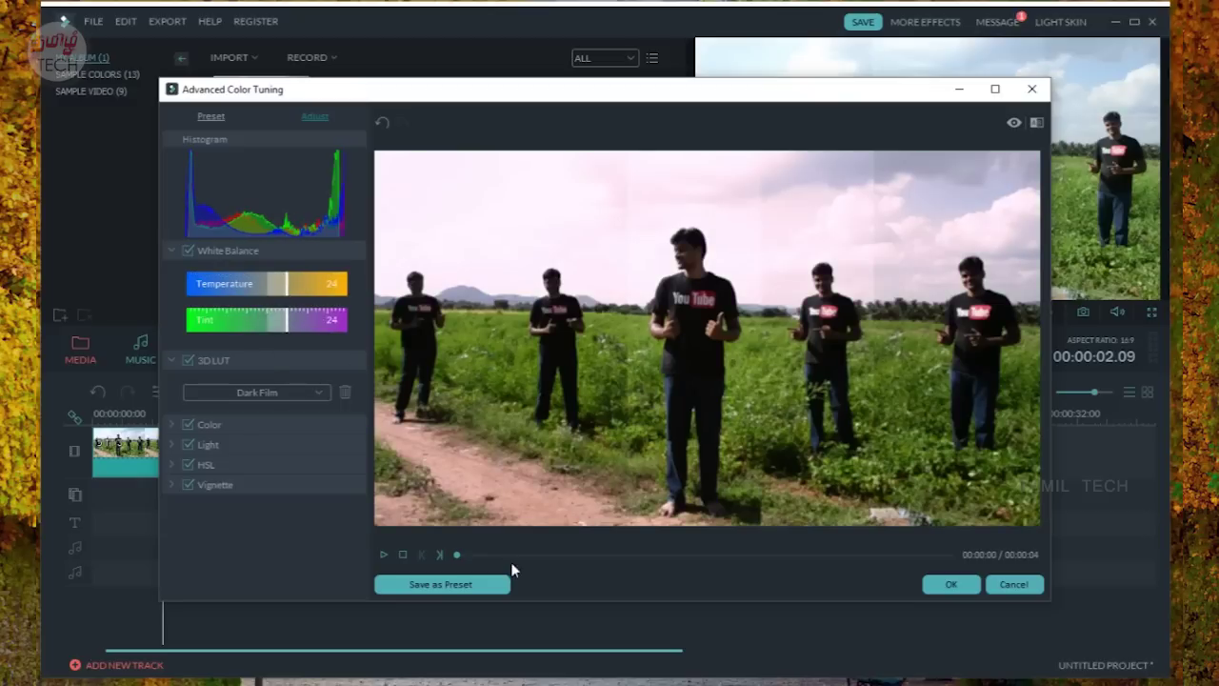
{"action": "left_click", "coordinate": [1013, 583]}
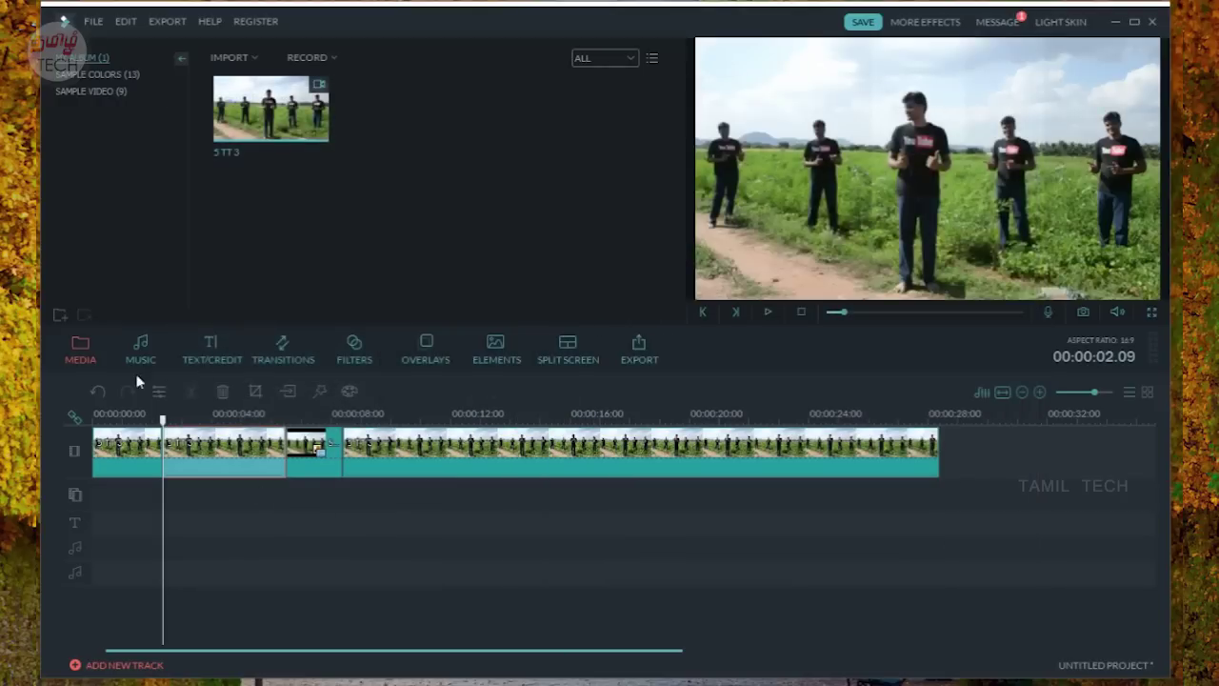
Step: Look at the track levels in the Audio Mixer and leave it without changes
{"action": "left_click", "coordinate": [982, 393]}
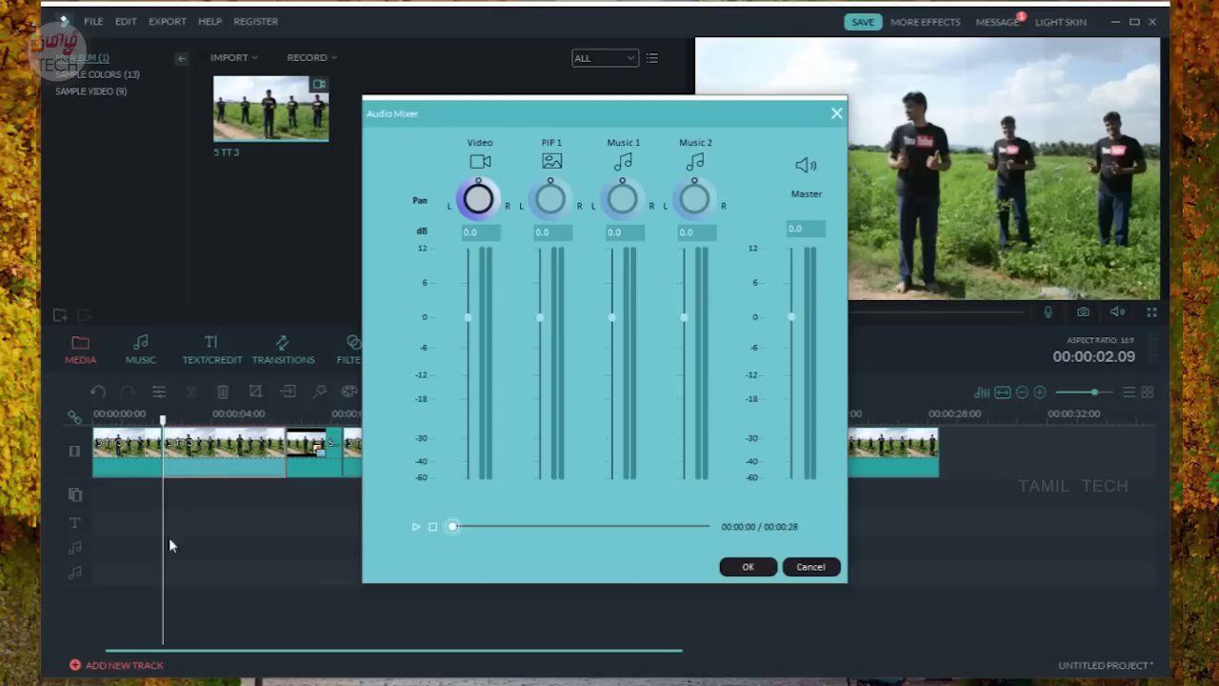
{"action": "left_click", "coordinate": [794, 568]}
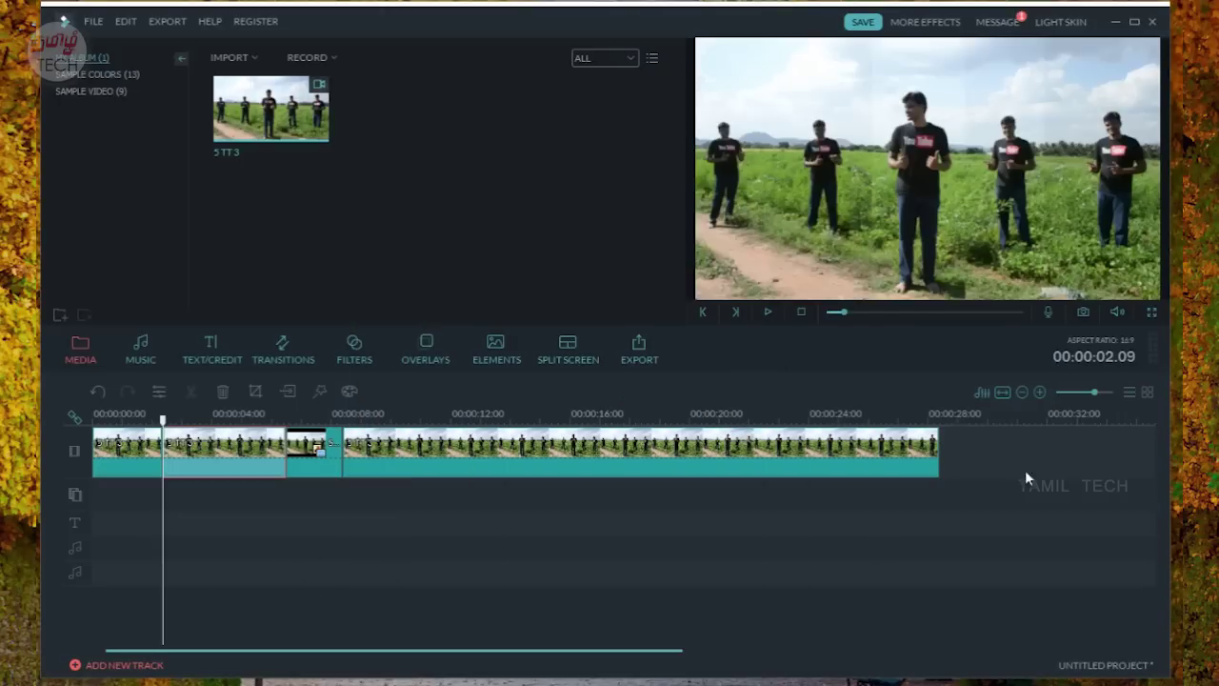
Step: Zoom the timeline out and check the clips in storyboard view before returning to timeline view
{"action": "left_click", "coordinate": [1023, 391]}
{"action": "left_click", "coordinate": [1022, 392]}
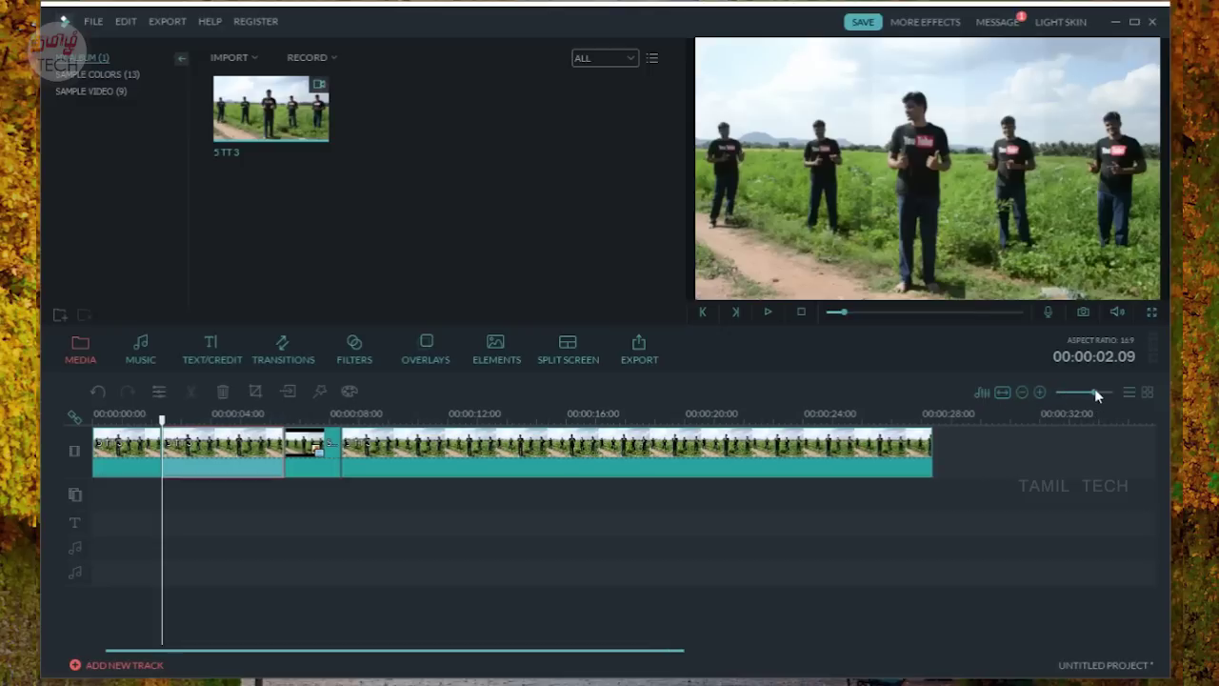
{"action": "left_click_drag", "start_coordinate": [1095, 387], "coordinate": [1092, 390]}
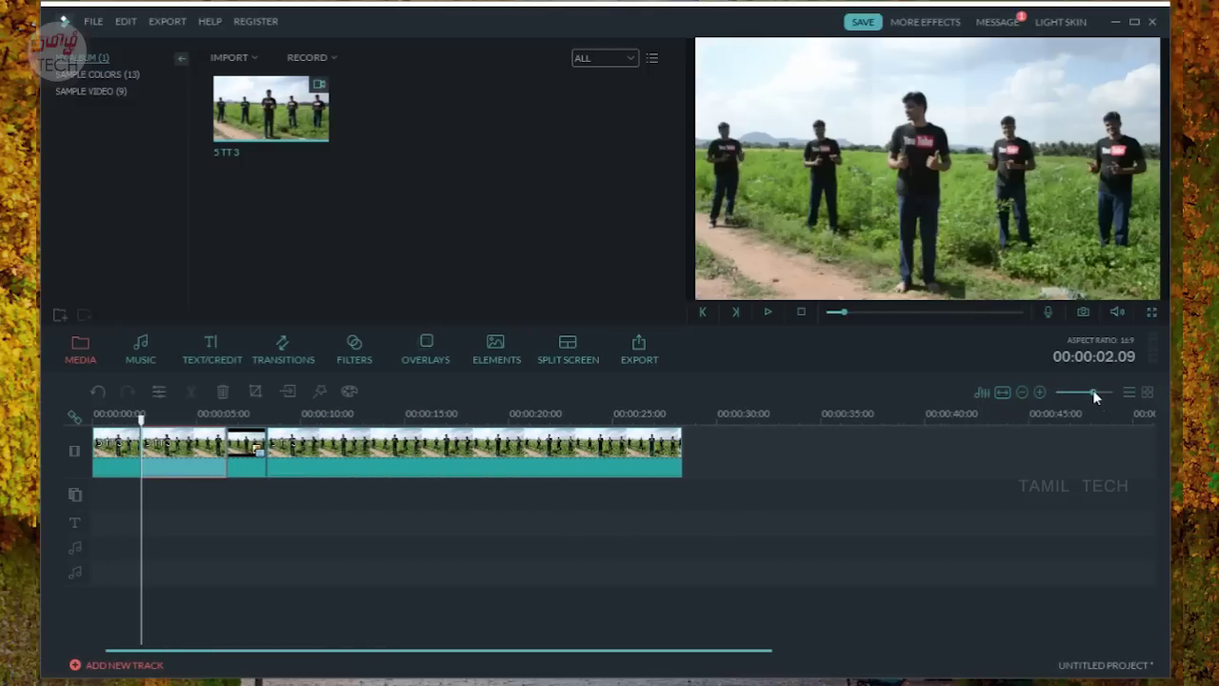
{"action": "left_click", "coordinate": [1145, 394]}
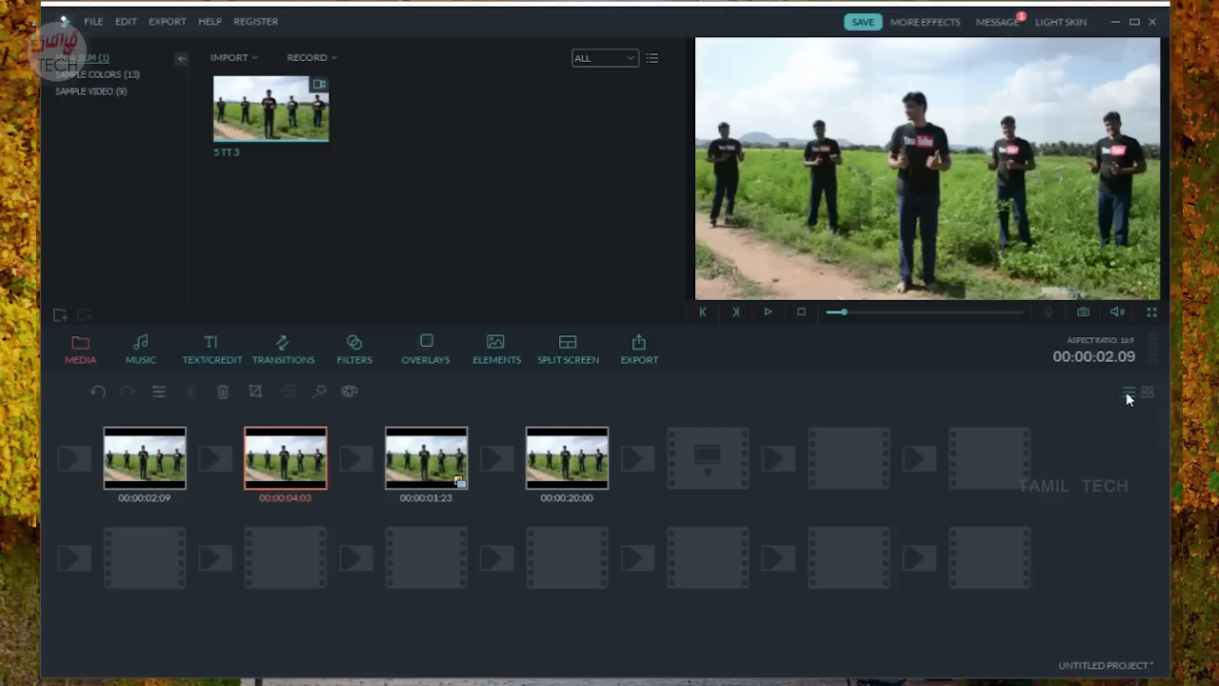
{"action": "left_click", "coordinate": [1126, 392]}
Step: Browse the music library's categories, including Young & Bright, Rock, Hipster Folk, Electronic Rock, Halloween and My Music
{"action": "left_click", "coordinate": [133, 349]}
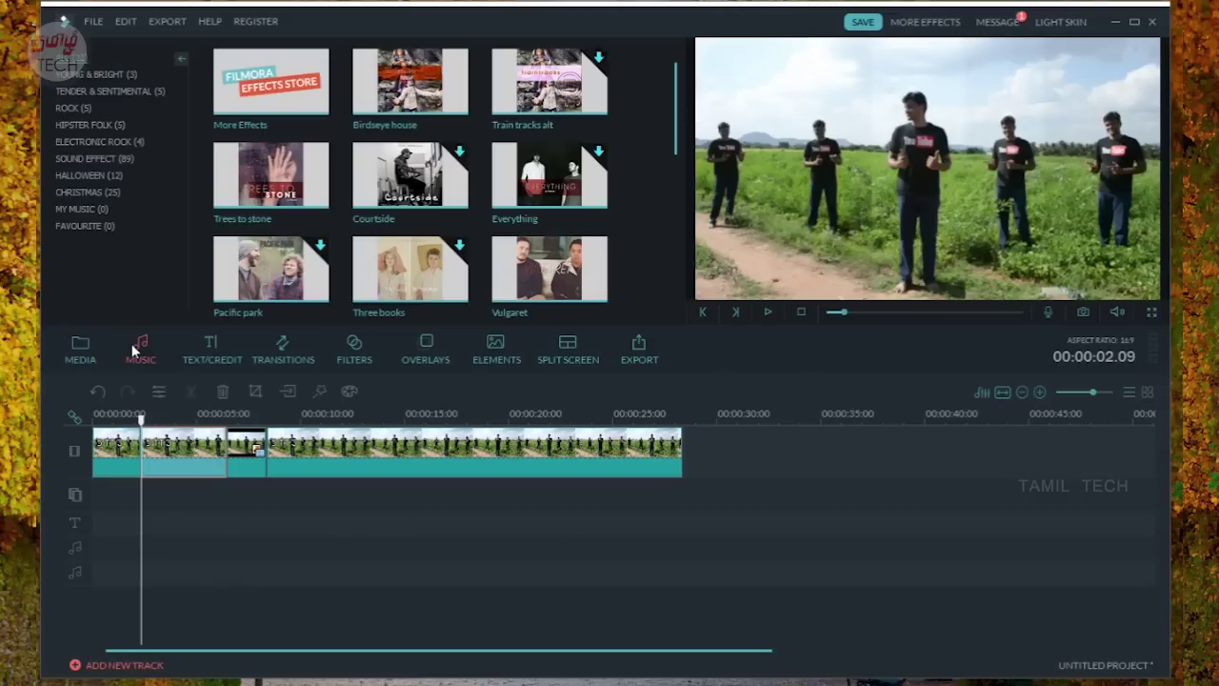
{"action": "left_click", "coordinate": [111, 75]}
{"action": "left_click", "coordinate": [84, 91]}
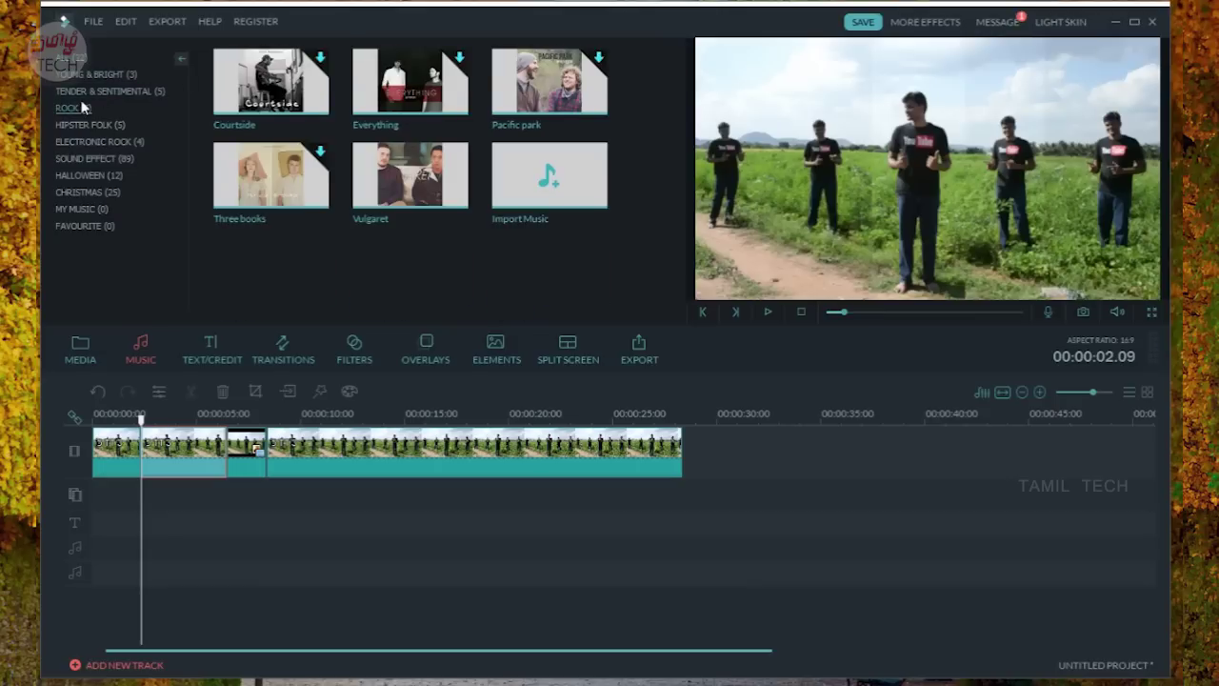
{"action": "left_click", "coordinate": [82, 109]}
{"action": "left_click", "coordinate": [84, 123]}
{"action": "left_click", "coordinate": [104, 141]}
{"action": "left_click", "coordinate": [91, 176]}
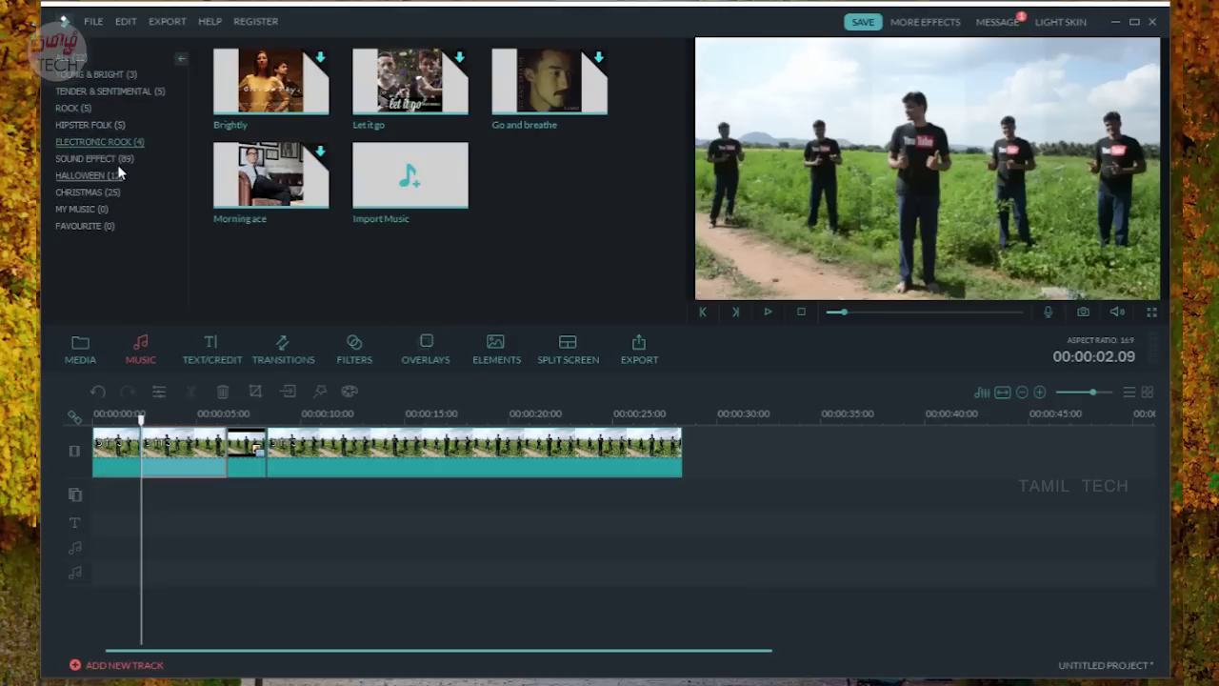
{"action": "left_click", "coordinate": [82, 209]}
Step: Add the Viral Title 5 lower third to the text track at 00:00:02.09 and preview it over the video
{"action": "left_click", "coordinate": [203, 350]}
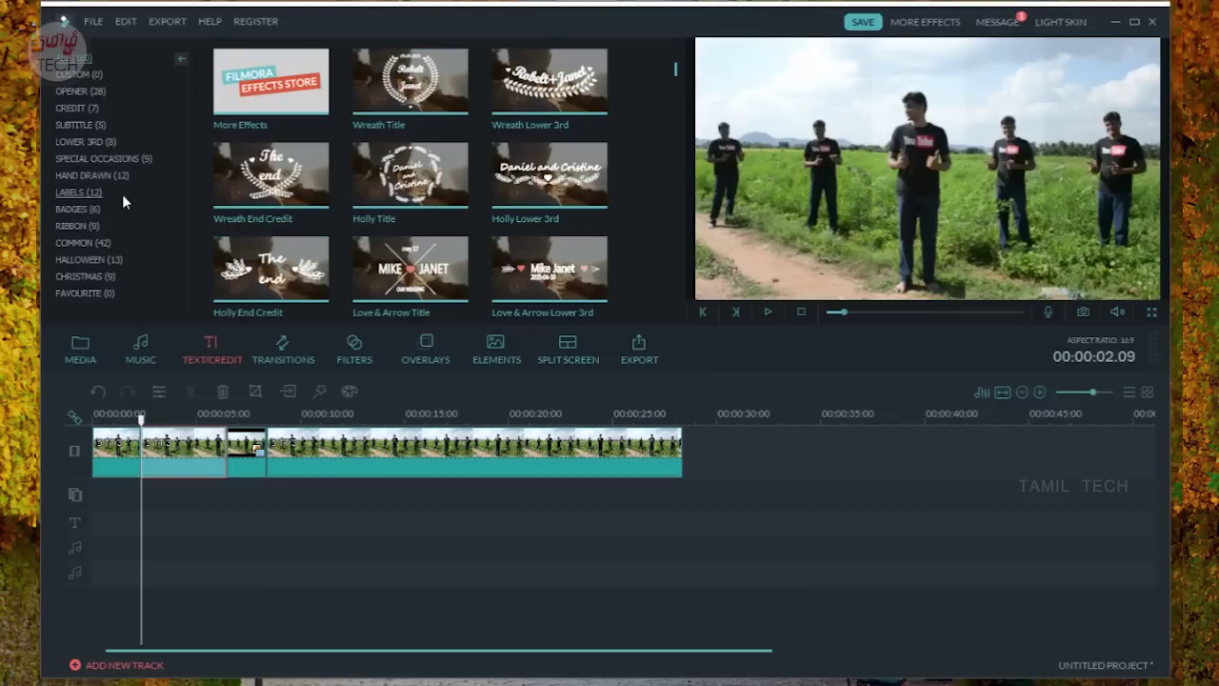
{"action": "left_click", "coordinate": [91, 141]}
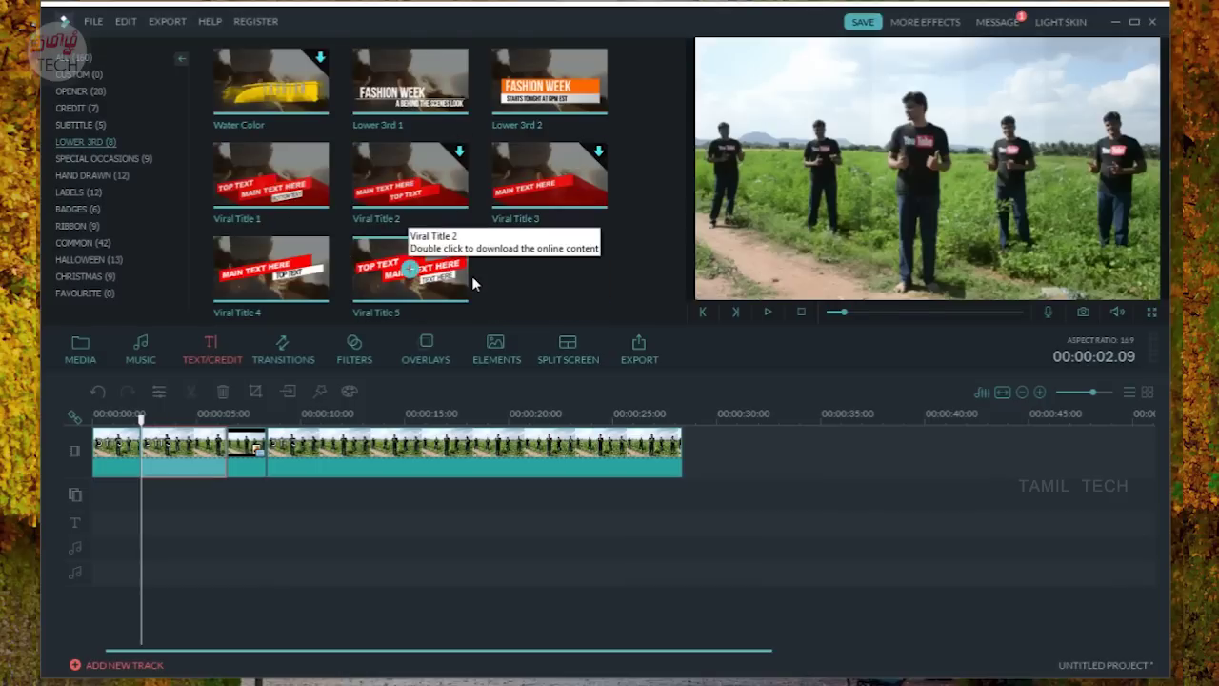
{"action": "left_click", "coordinate": [412, 272]}
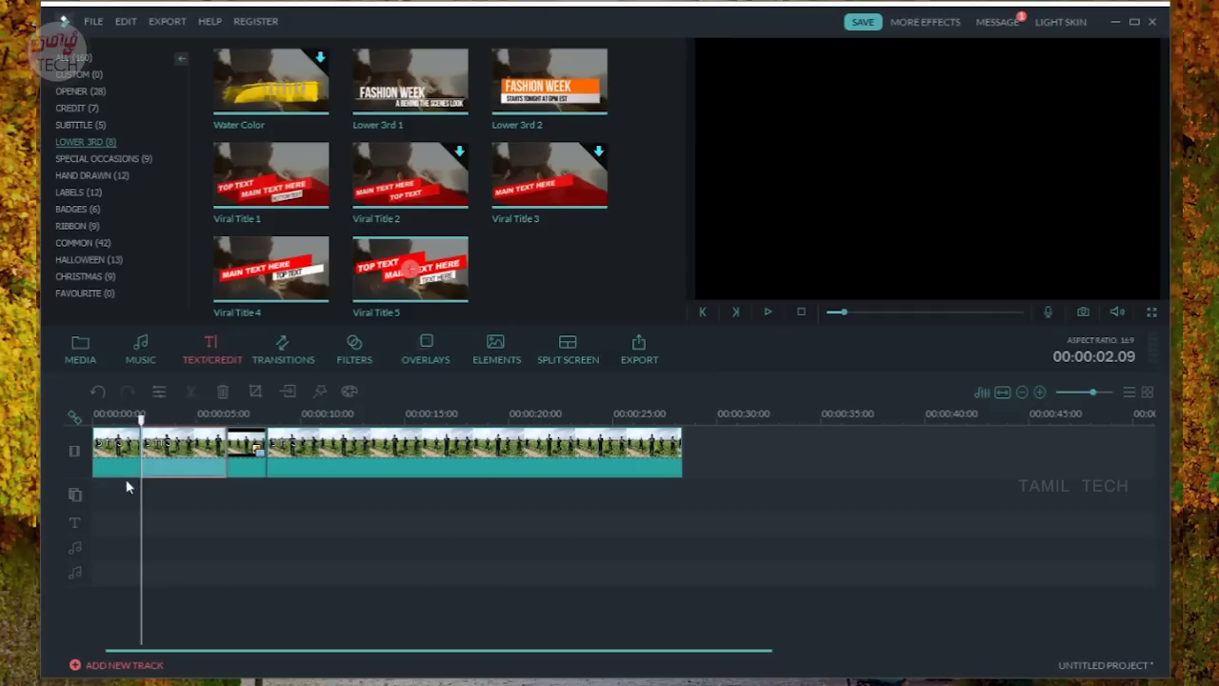
{"action": "left_click_drag", "start_coordinate": [130, 487], "coordinate": [157, 519]}
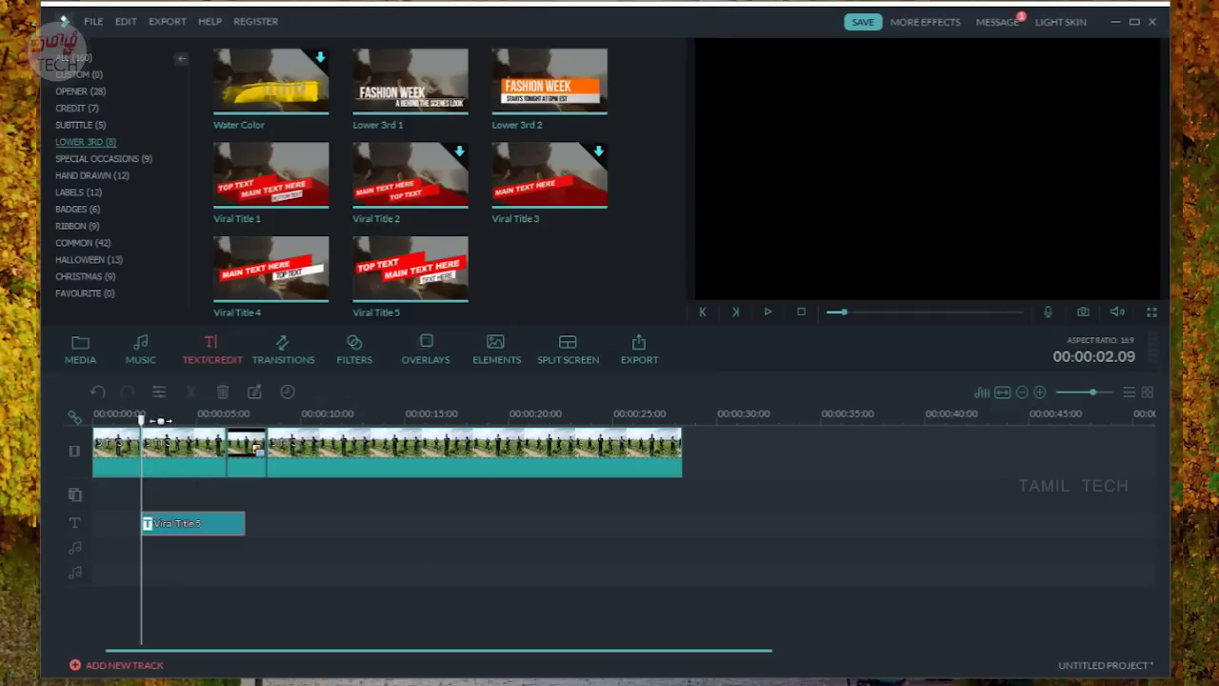
{"action": "left_click", "coordinate": [409, 270]}
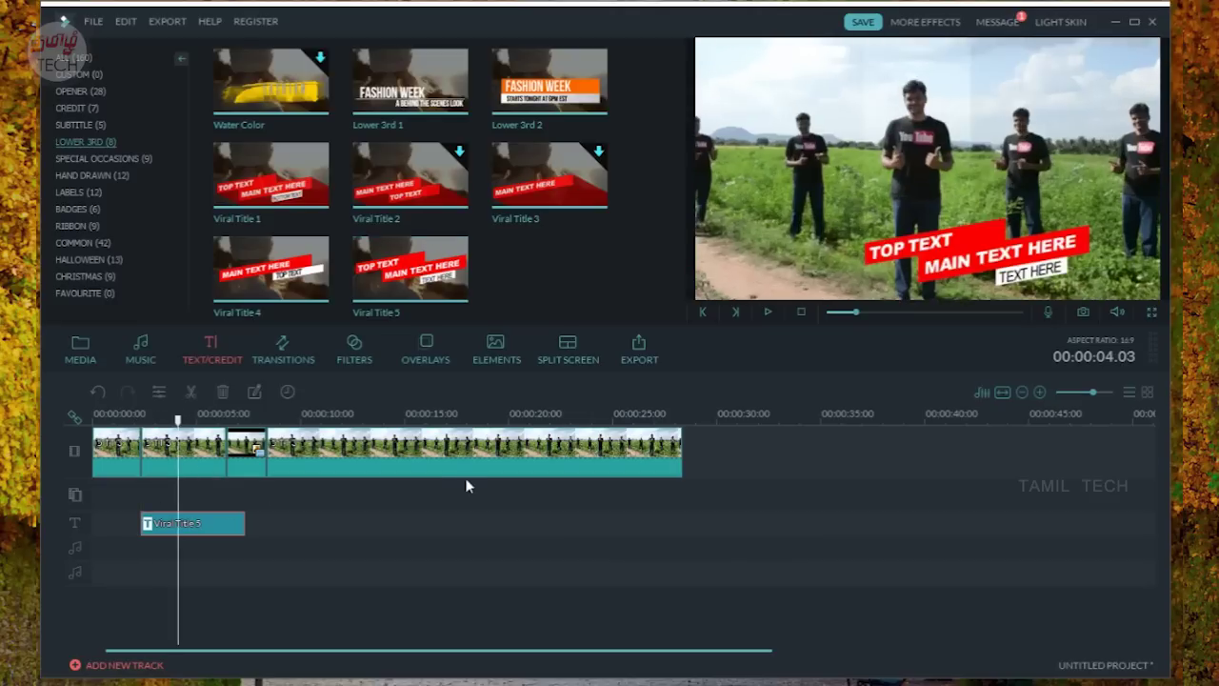
Step: Change the title's top text to "Subscribe to" and its main text to "TAMIL TECH", and shift the top text slightly
{"action": "double_click", "coordinate": [211, 532]}
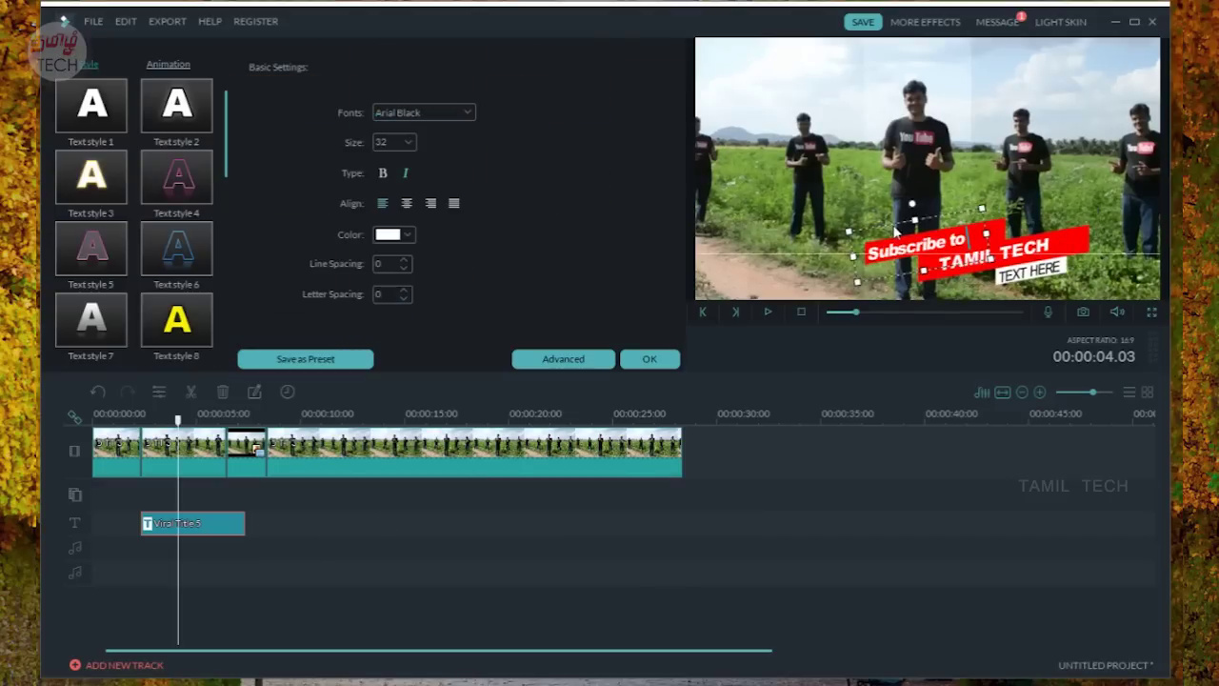
{"action": "left_click_drag", "start_coordinate": [902, 231], "coordinate": [899, 219]}
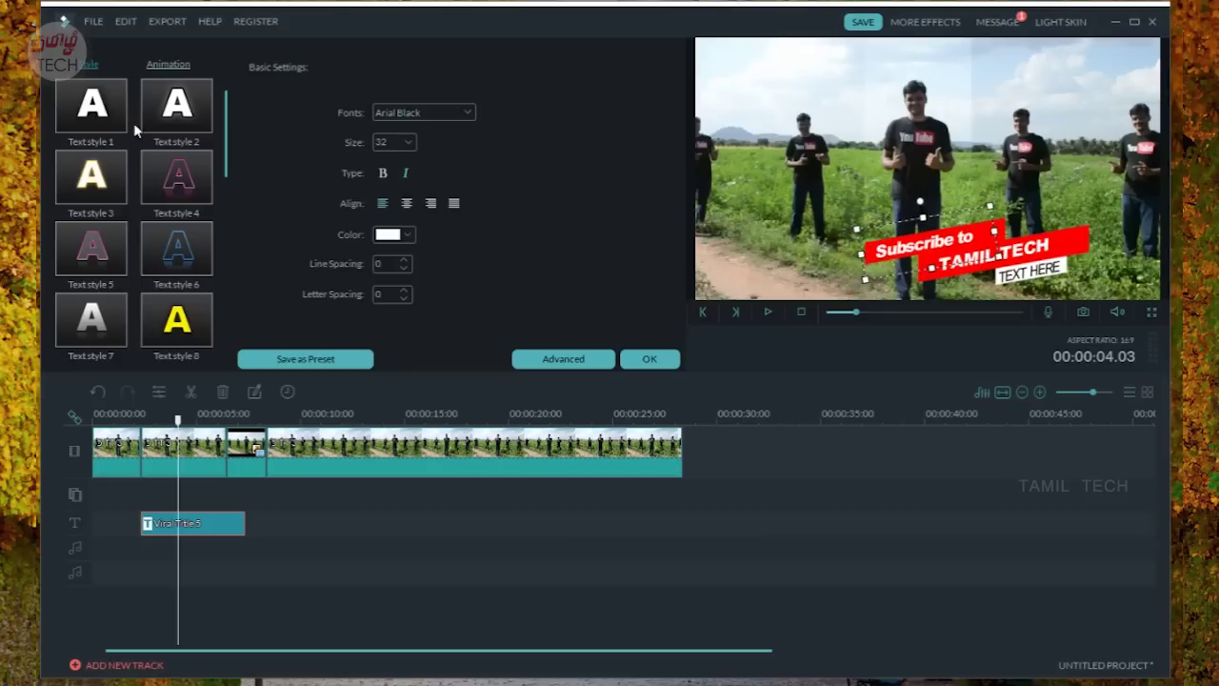
{"action": "left_click", "coordinate": [176, 66]}
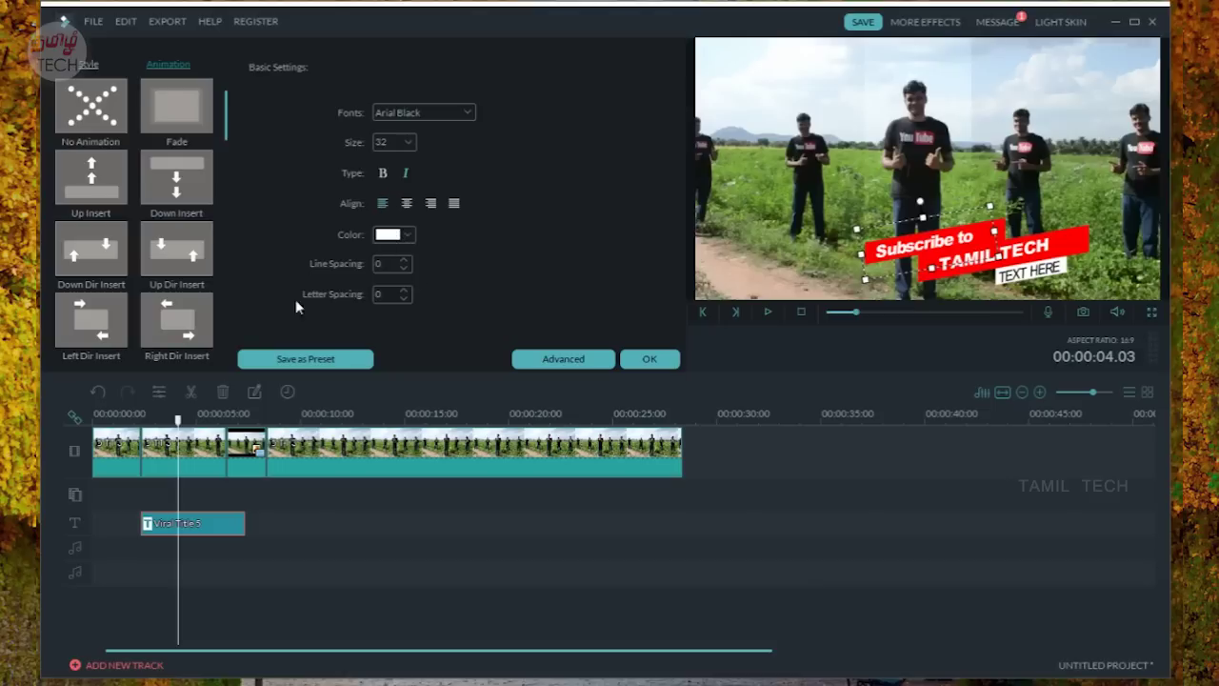
{"action": "left_click", "coordinate": [162, 416]}
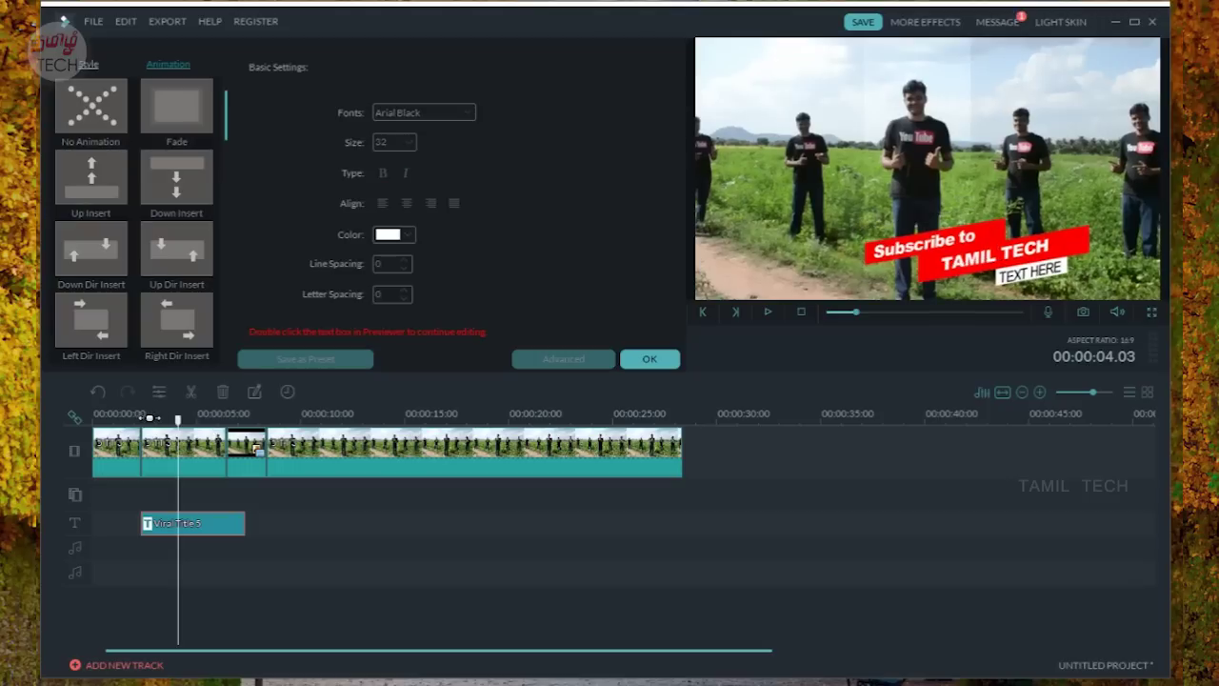
{"action": "left_click", "coordinate": [140, 415]}
{"action": "left_click", "coordinate": [650, 359]}
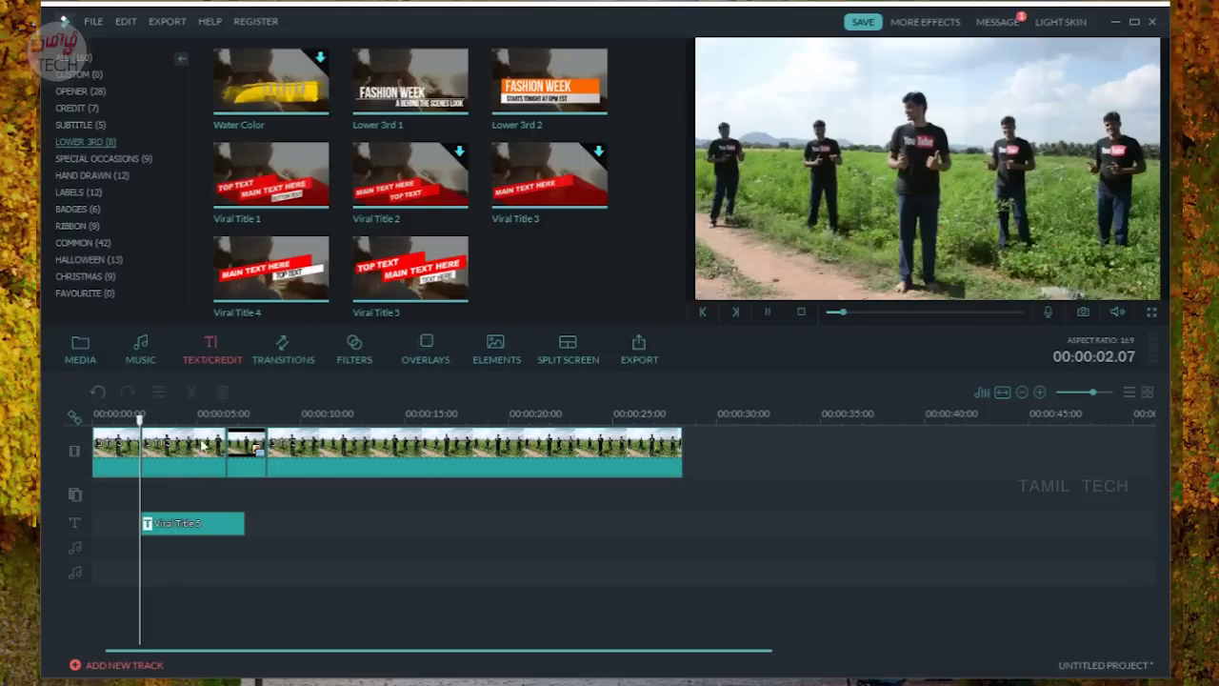
Step: Play the section from about 00:00:02 to 00:00:04 twice to check the customized Viral Title 5 animation
{"action": "key", "text": "space"}
{"action": "key", "text": "space"}
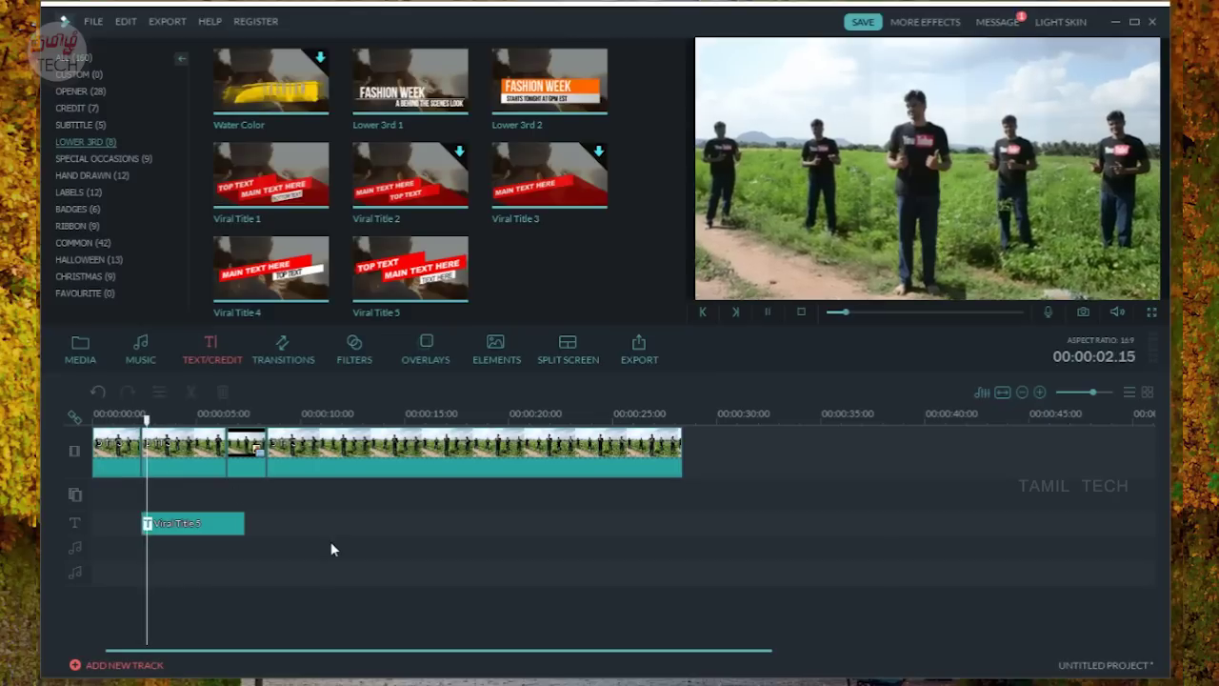
{"action": "key", "text": "space"}
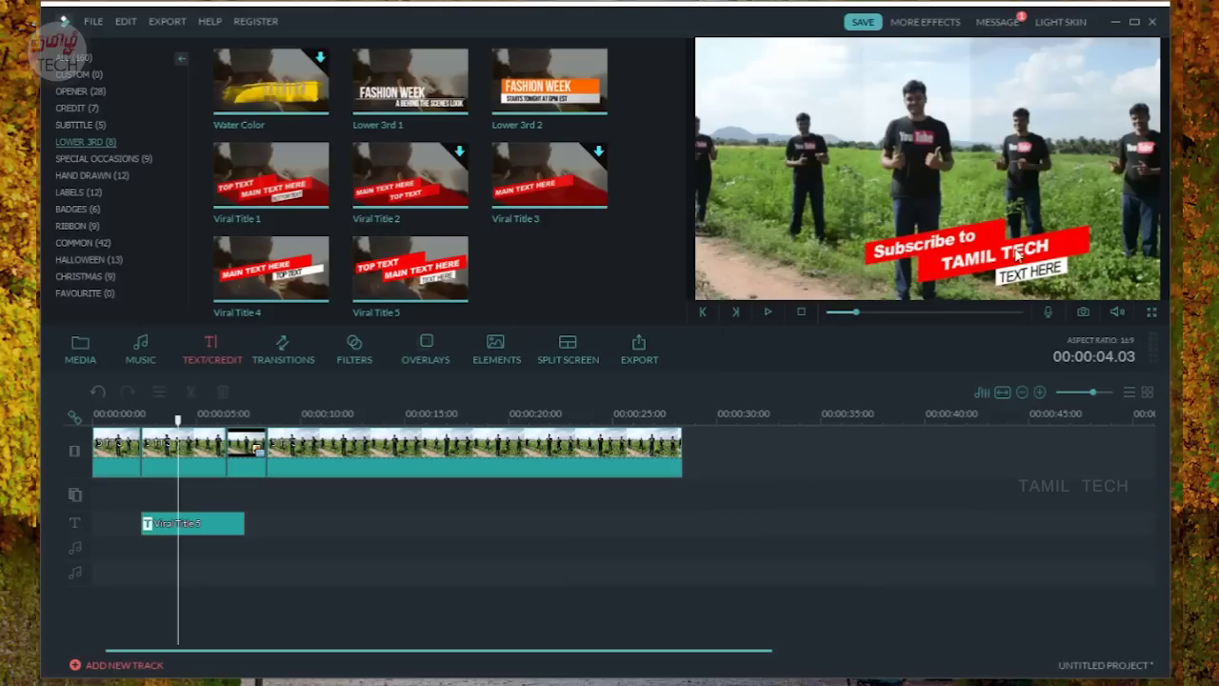
{"action": "left_click", "coordinate": [138, 416]}
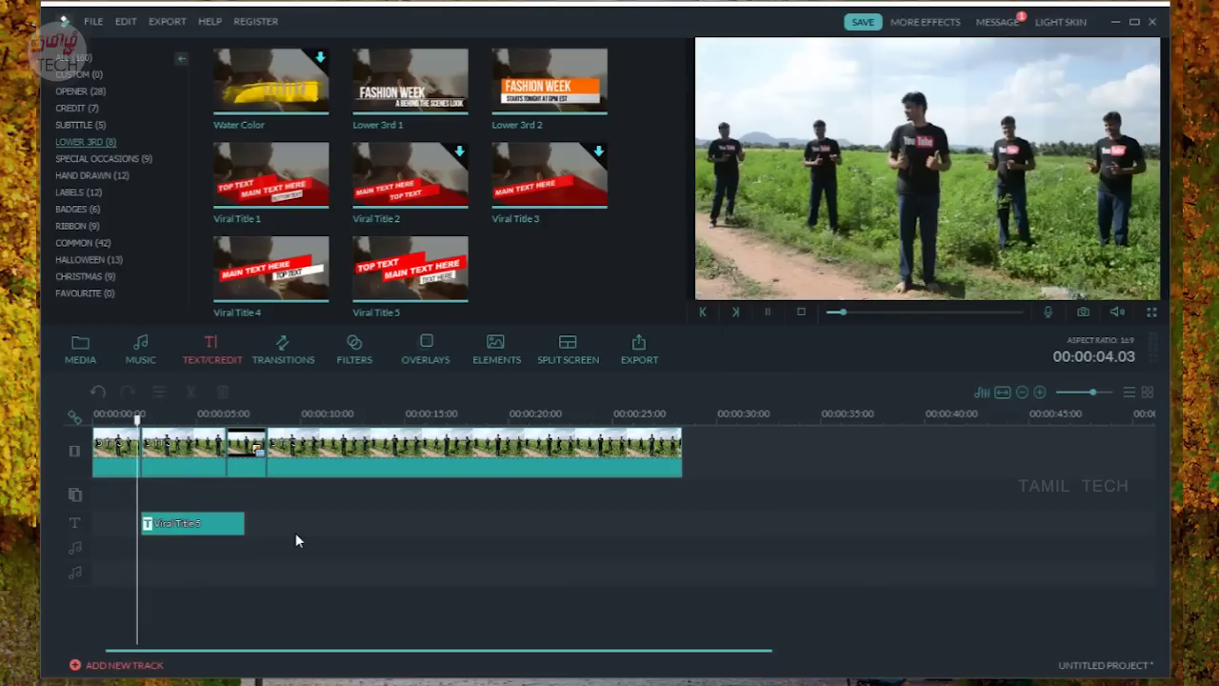
{"action": "key", "text": "space"}
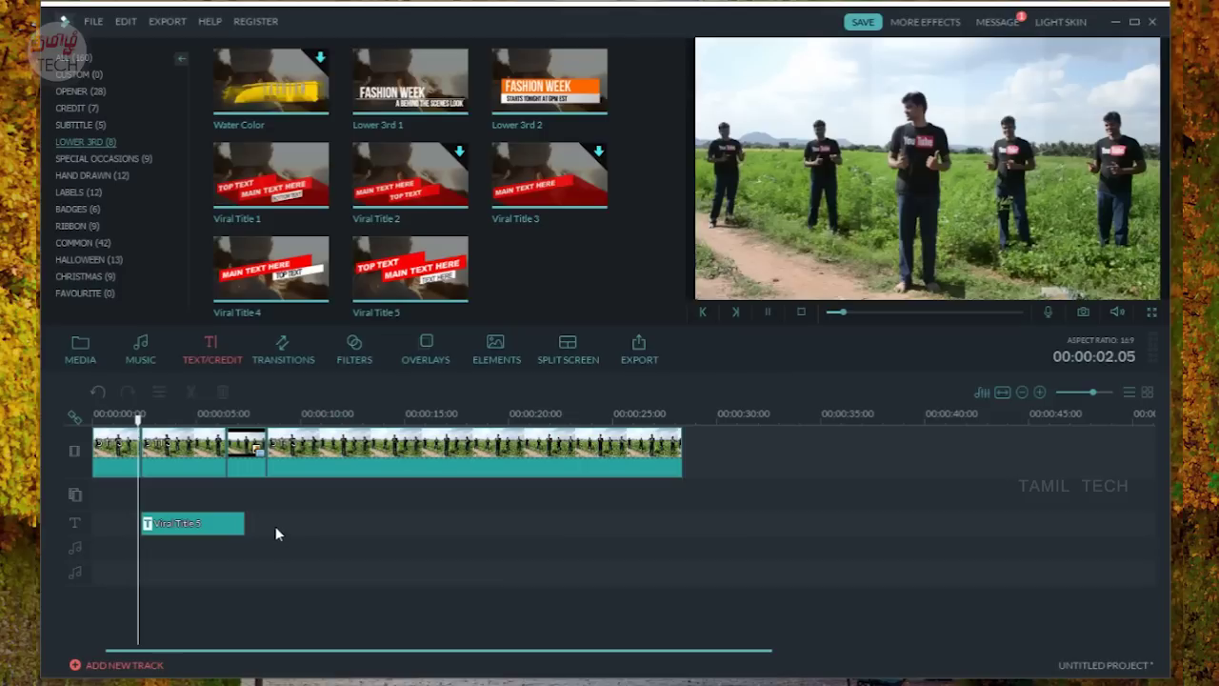
Step: Browse the title library's Special Occasions, Hand Drawn, Common and Opener categories
{"action": "left_click", "coordinate": [103, 158]}
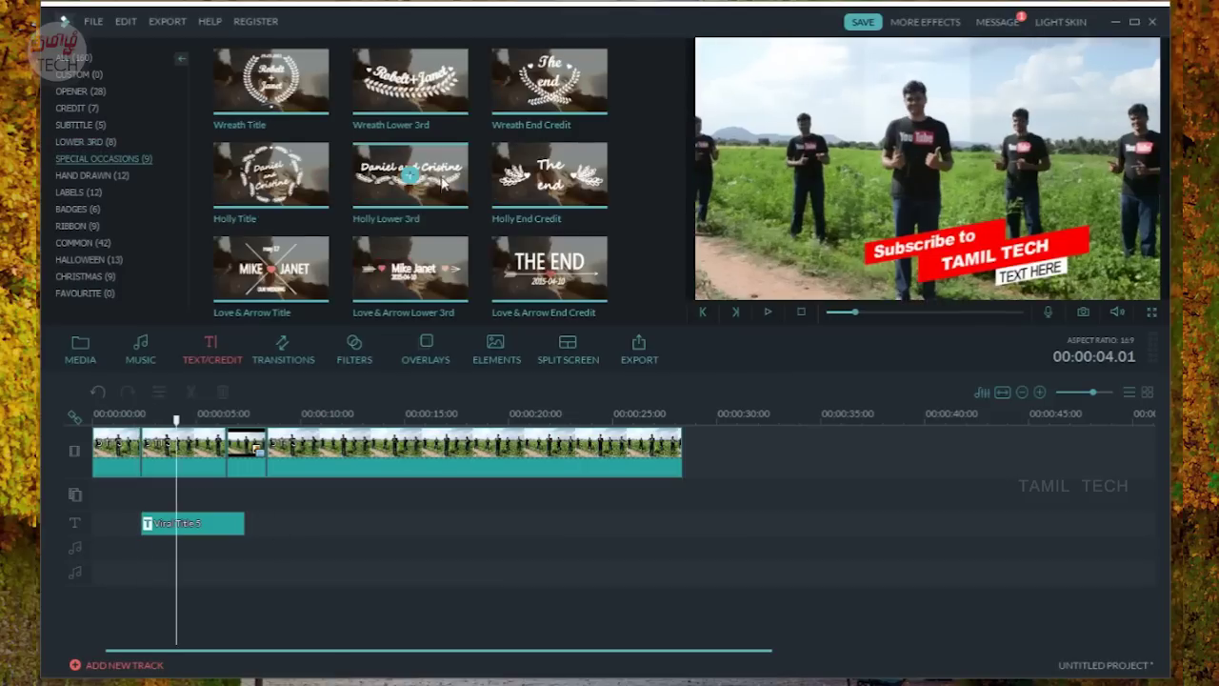
{"action": "left_click", "coordinate": [78, 176]}
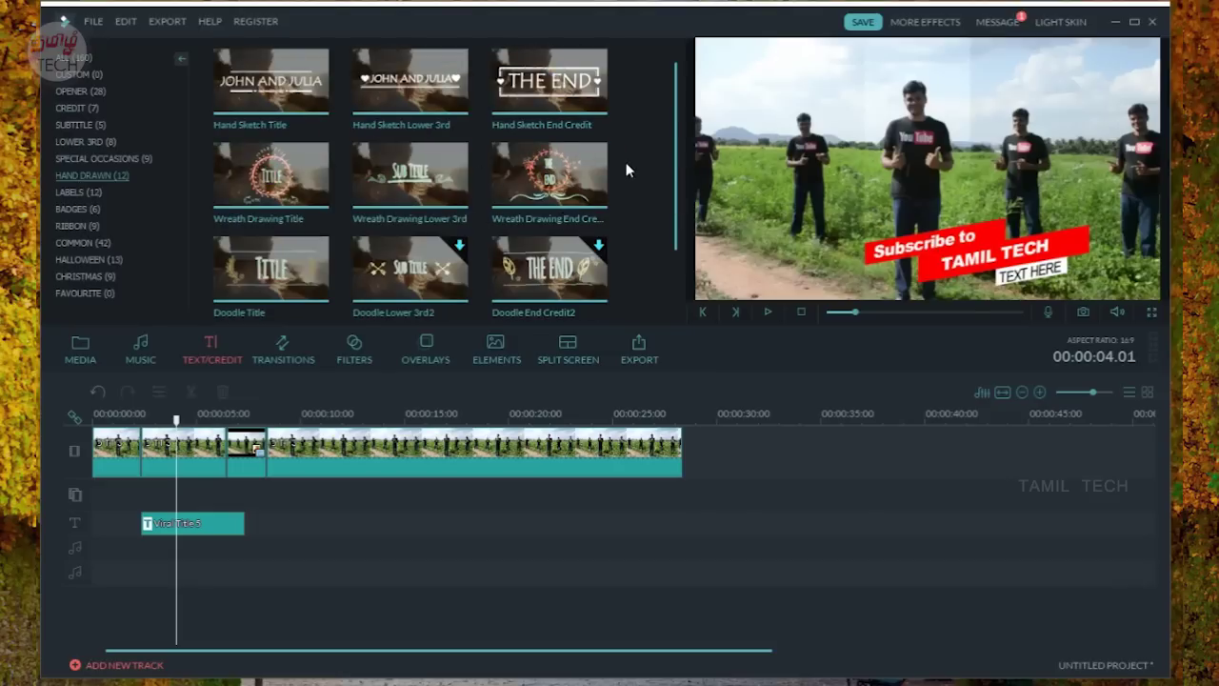
{"action": "scroll", "coordinate": [626, 162], "scroll_direction": "down", "scroll_amount": 2}
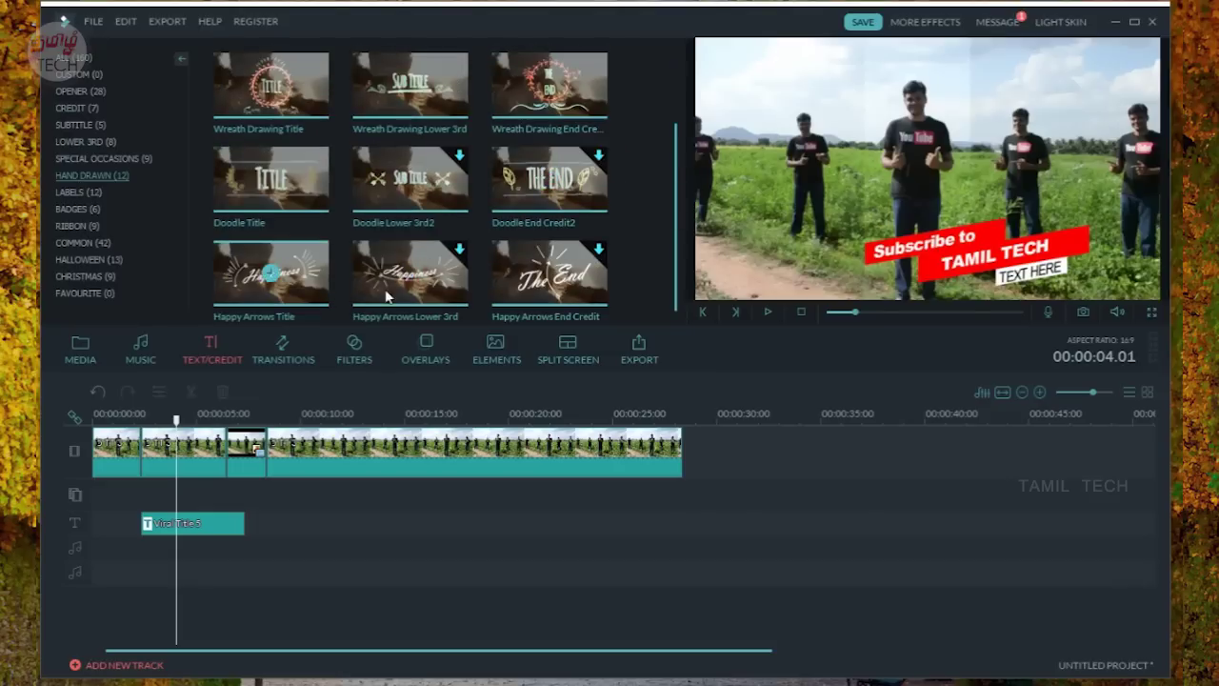
{"action": "left_click", "coordinate": [68, 242]}
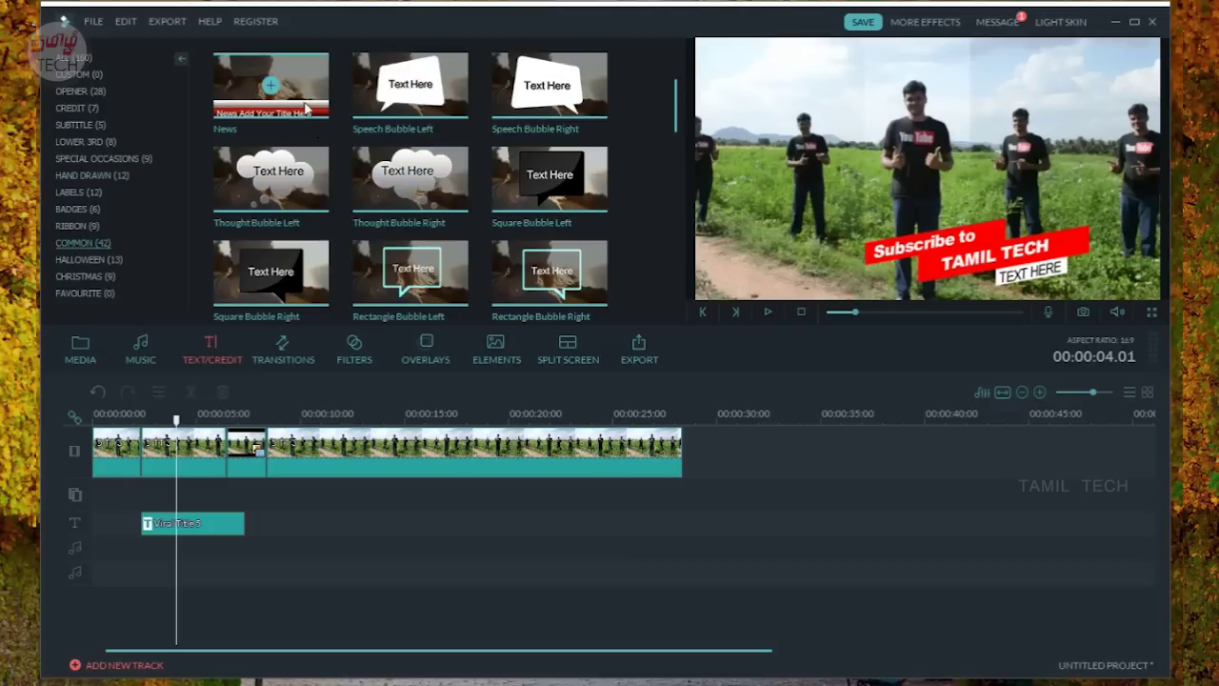
{"action": "scroll", "coordinate": [590, 152], "scroll_direction": "down", "scroll_amount": 10}
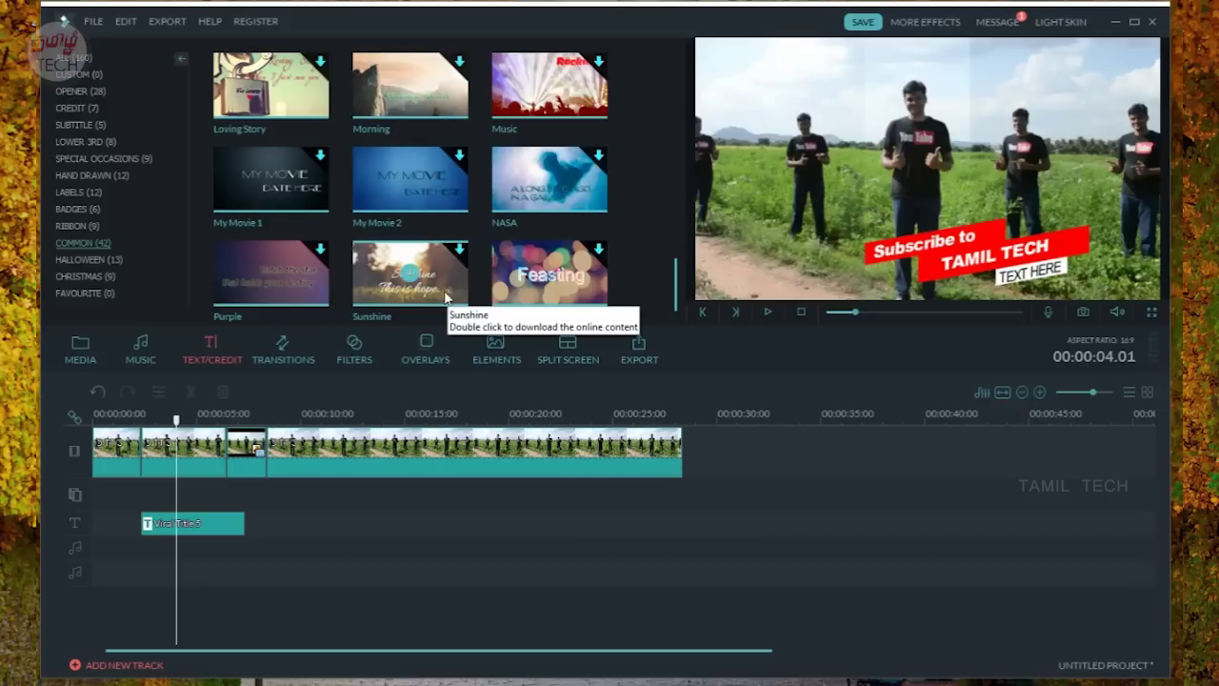
{"action": "scroll", "coordinate": [416, 199], "scroll_direction": "up", "scroll_amount": 5}
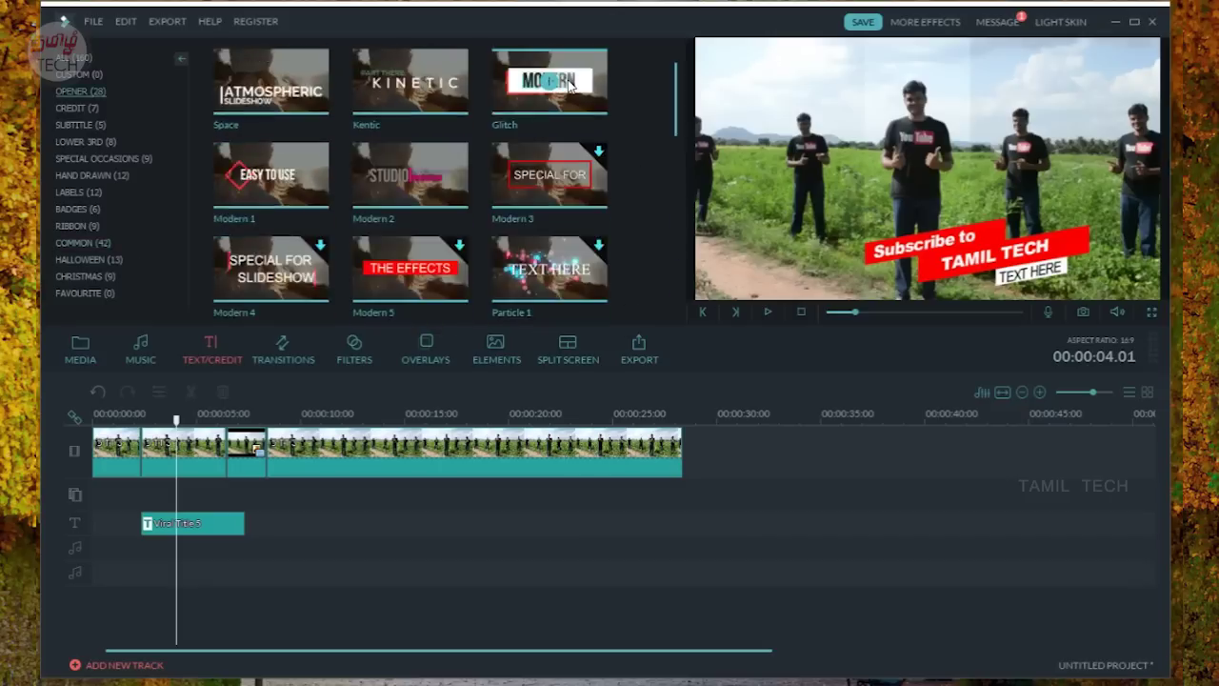
{"action": "scroll", "coordinate": [546, 84], "scroll_direction": "up", "scroll_amount": 15}
Step: Add the Glitch opener title to the text track at 00:00:04.01 and preview it over the video
{"action": "left_click", "coordinate": [547, 84]}
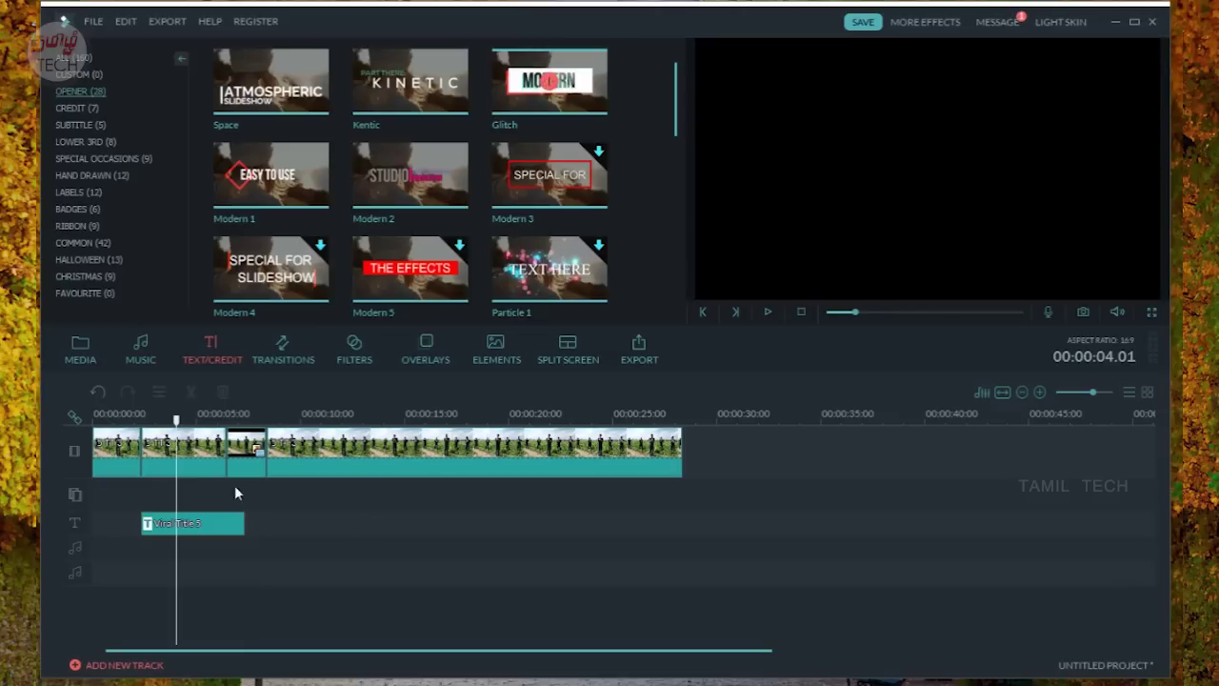
{"action": "left_click", "coordinate": [553, 82]}
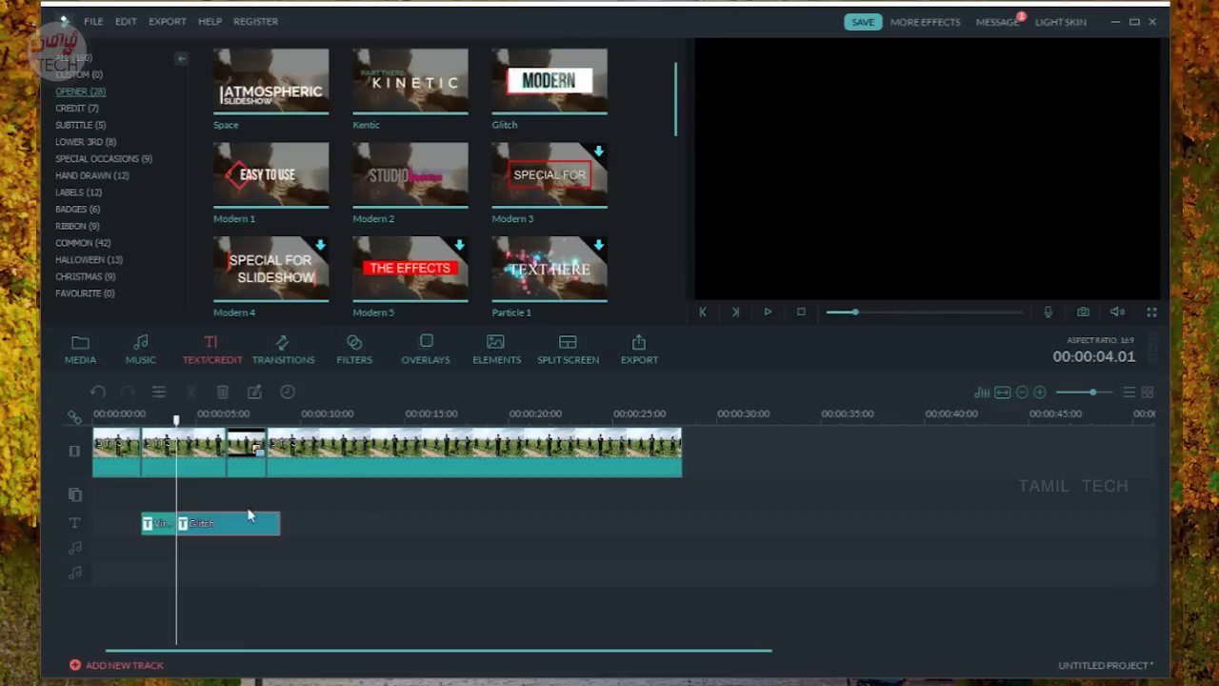
{"action": "key", "text": "space"}
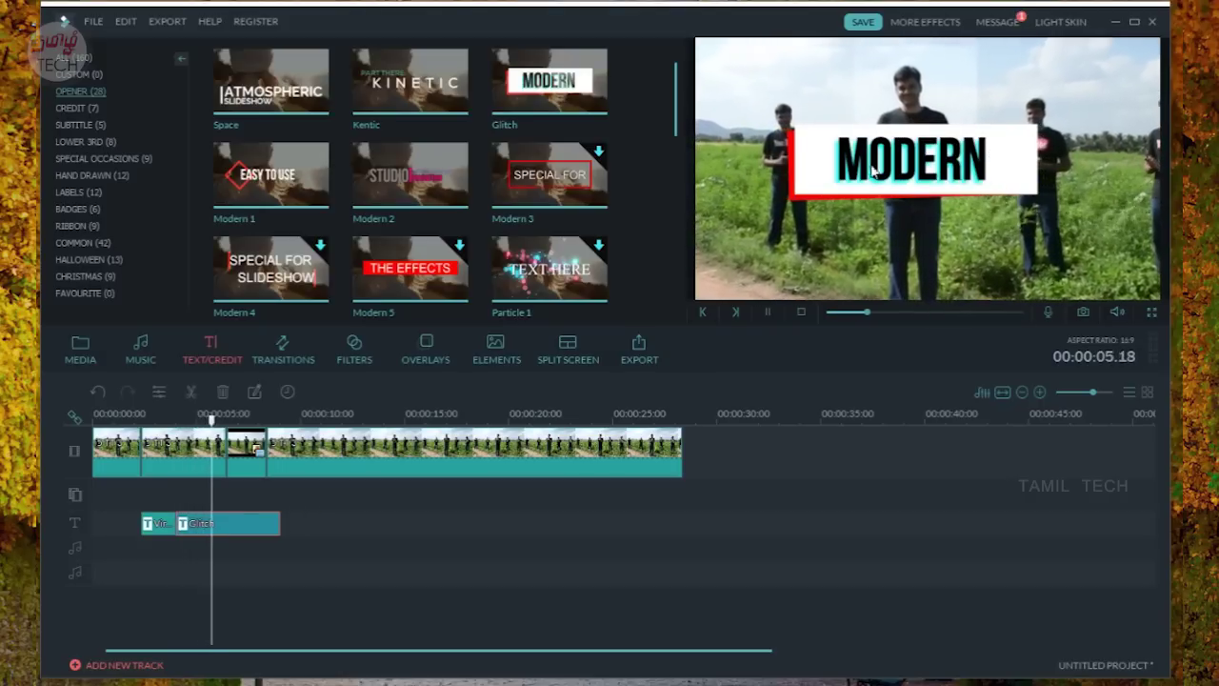
{"action": "key", "text": "space"}
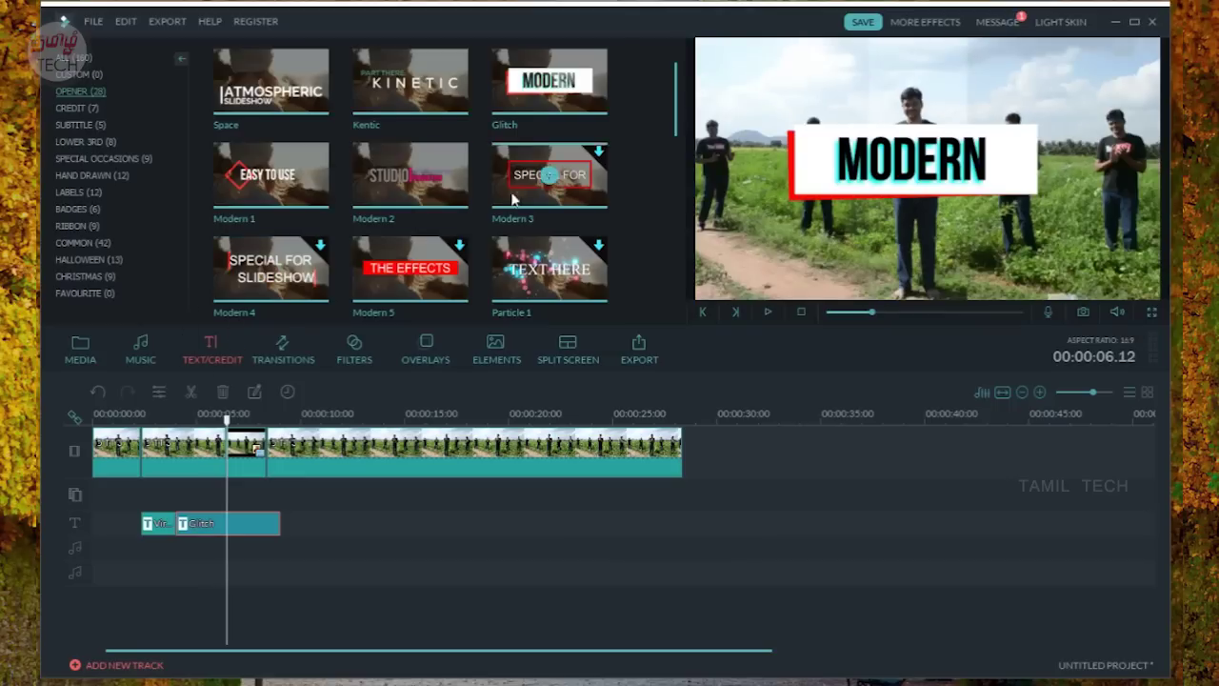
Step: Add the Col_split transition between the third and fourth clips and Horizontal_shutter at the video's end, previewing the latter
{"action": "left_click", "coordinate": [282, 358]}
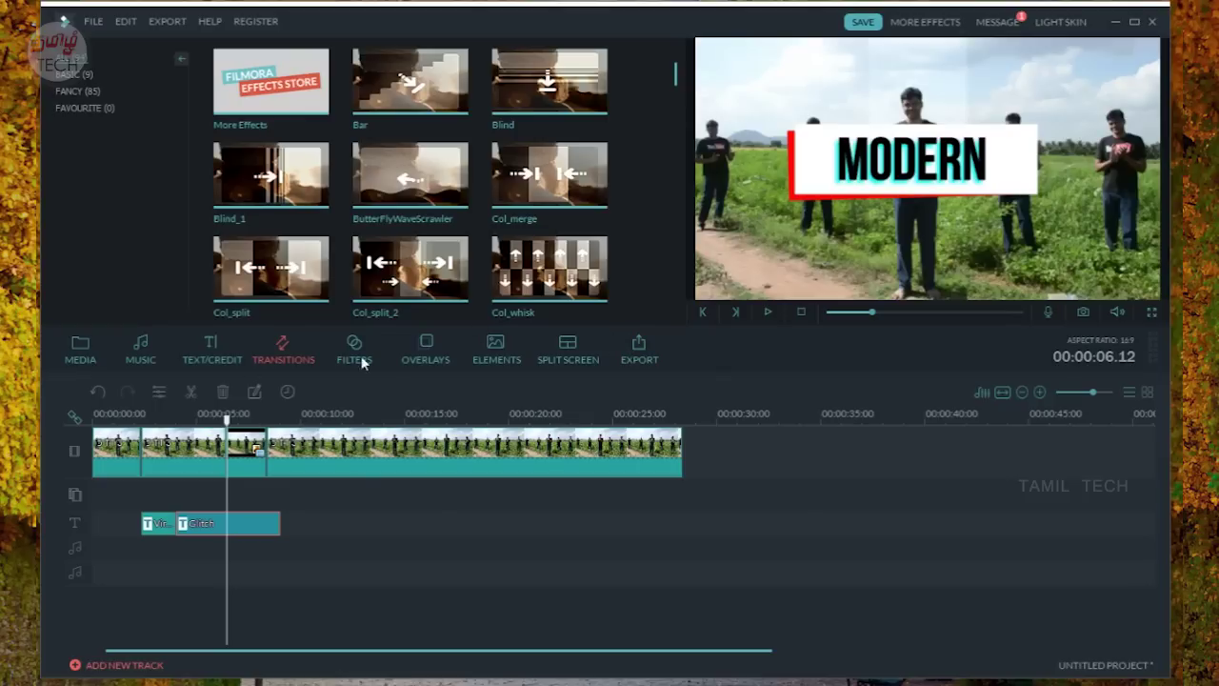
{"action": "left_click", "coordinate": [271, 269]}
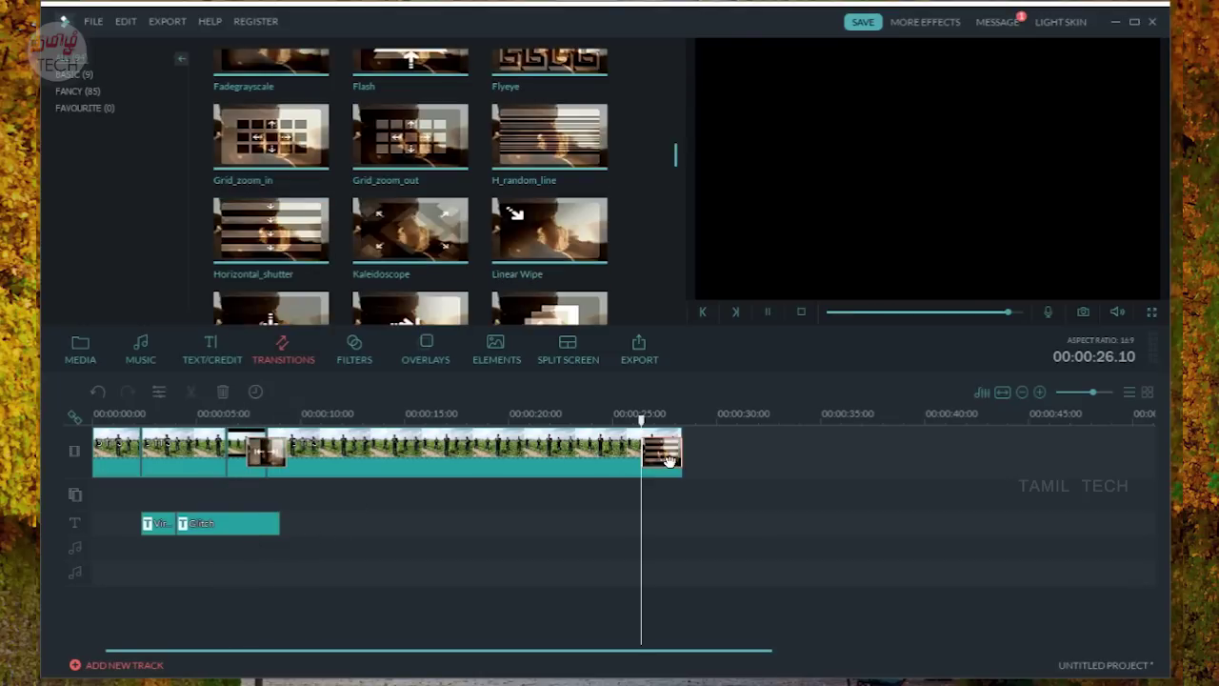
{"action": "key", "text": "space"}
{"action": "key", "text": "space"}
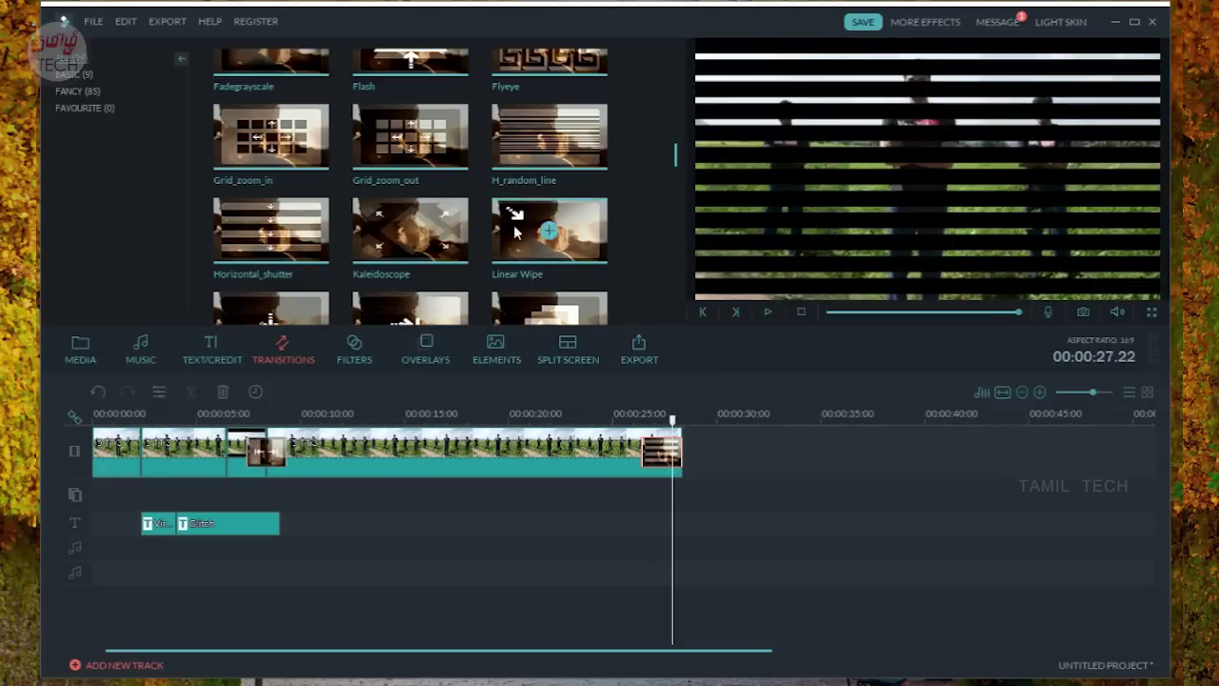
{"action": "scroll", "coordinate": [652, 160], "scroll_direction": "down", "scroll_amount": 5}
{"action": "scroll", "coordinate": [662, 200], "scroll_direction": "down", "scroll_amount": 3}
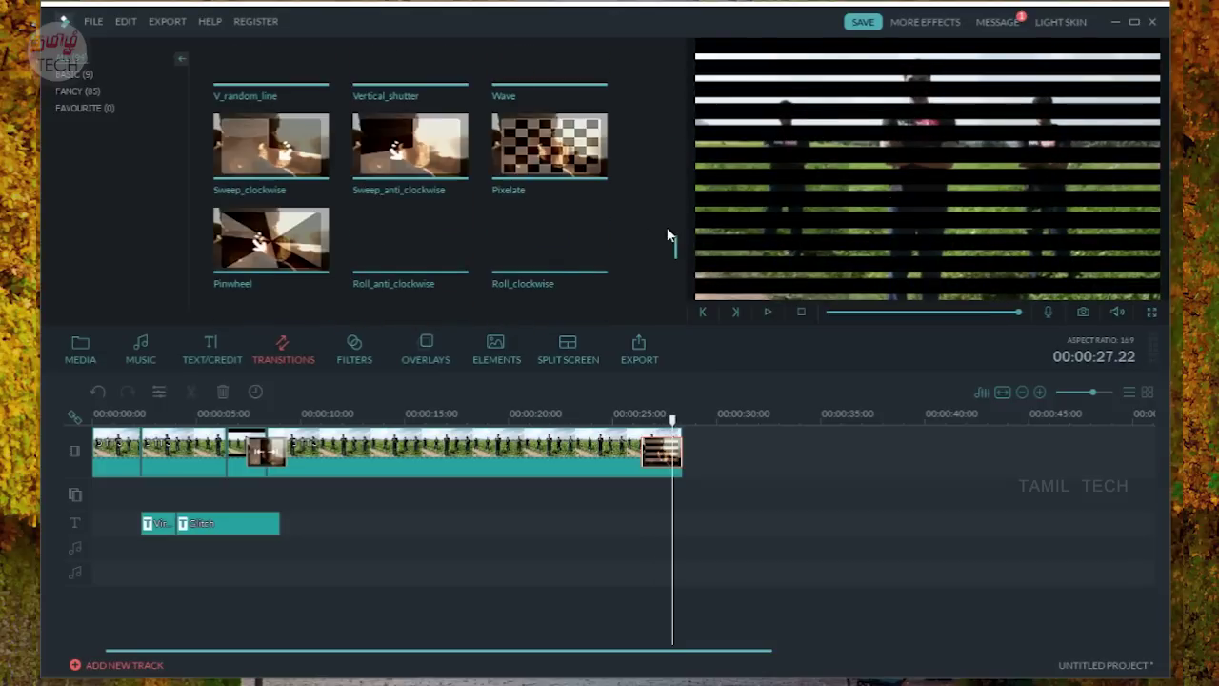
{"action": "left_click_drag", "start_coordinate": [673, 252], "coordinate": [676, 57]}
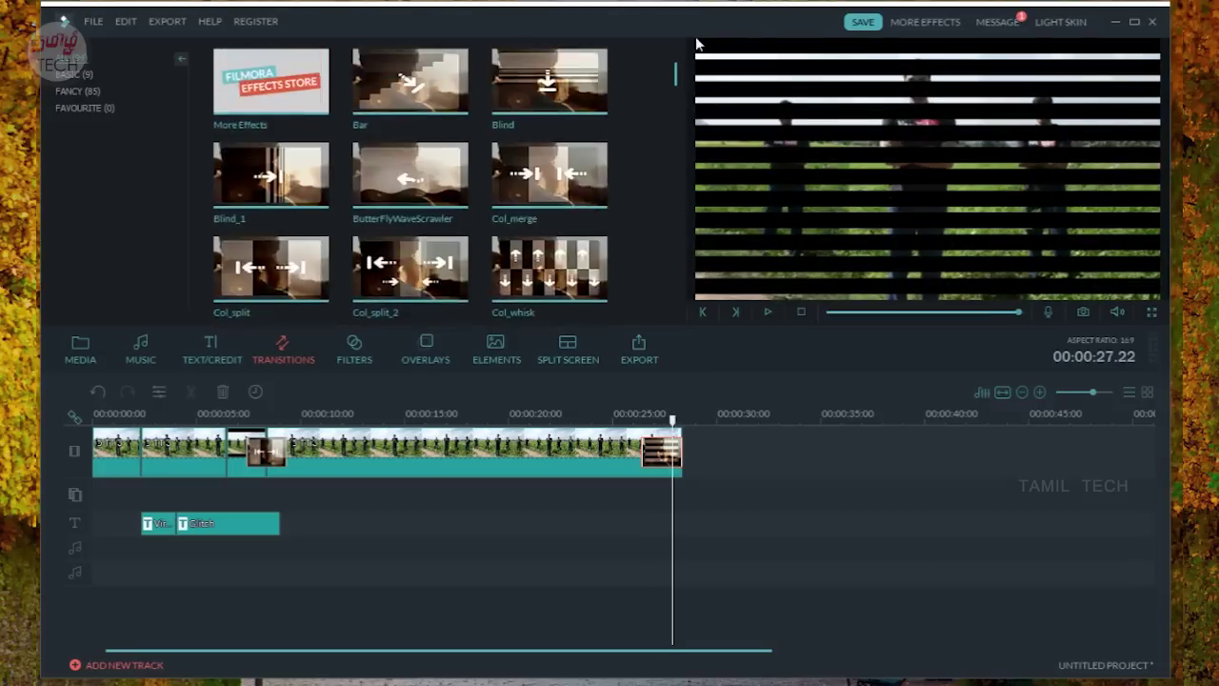
Step: Add the Colorful Light Leaks 3 filter at 00:00:00.17 and preview it over the video
{"action": "left_click", "coordinate": [354, 348]}
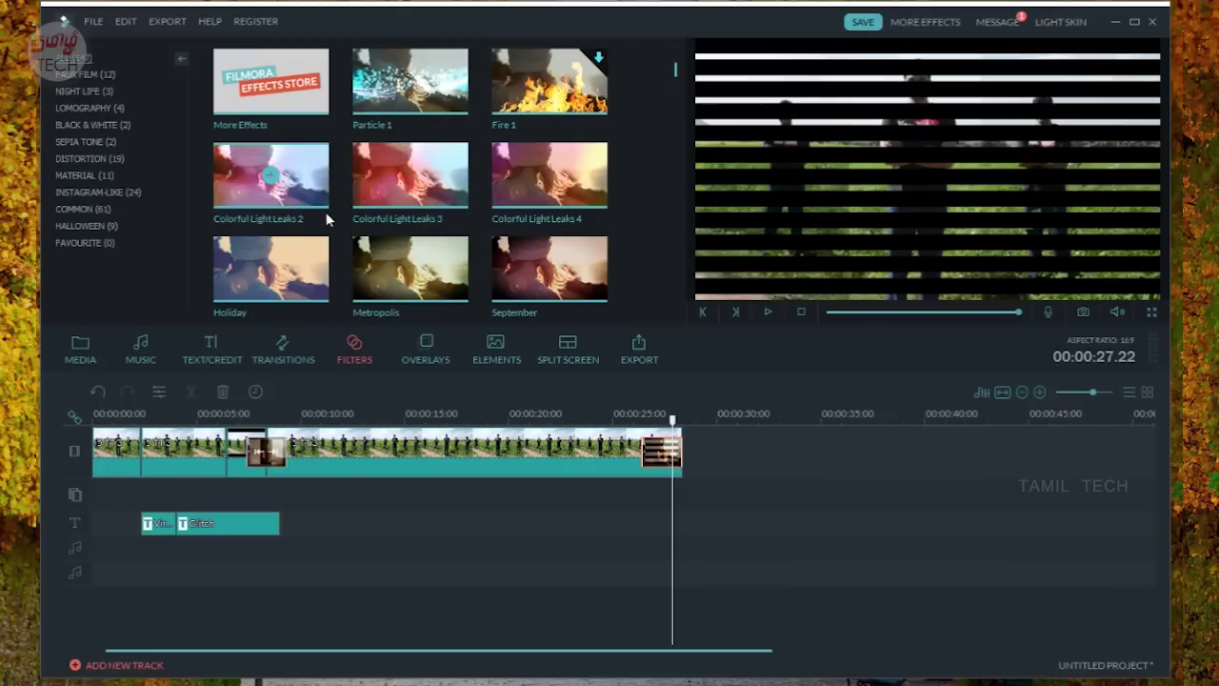
{"action": "left_click", "coordinate": [107, 419]}
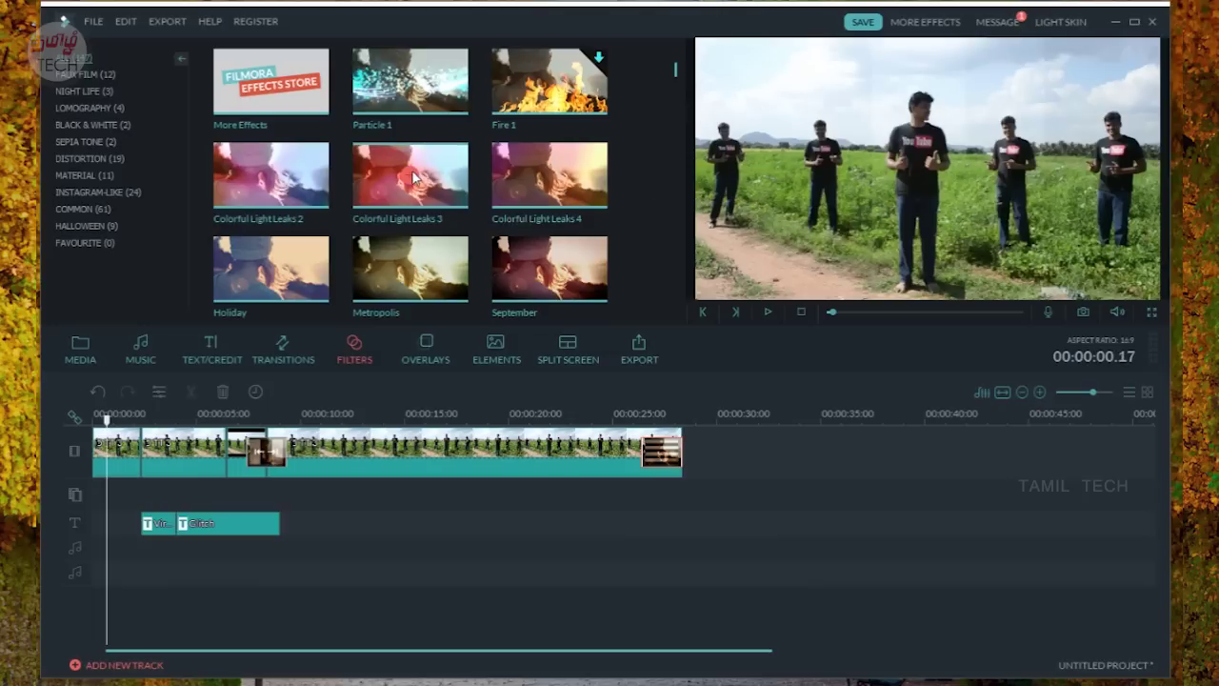
{"action": "left_click", "coordinate": [519, 292]}
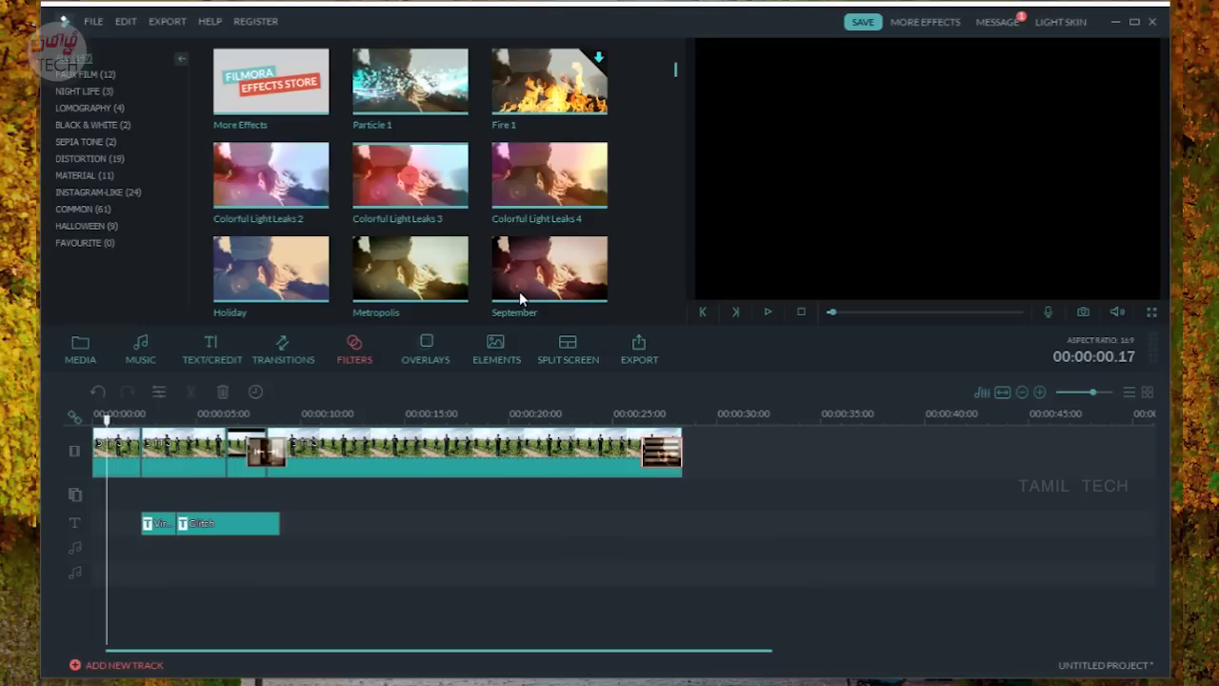
{"action": "key", "text": "space"}
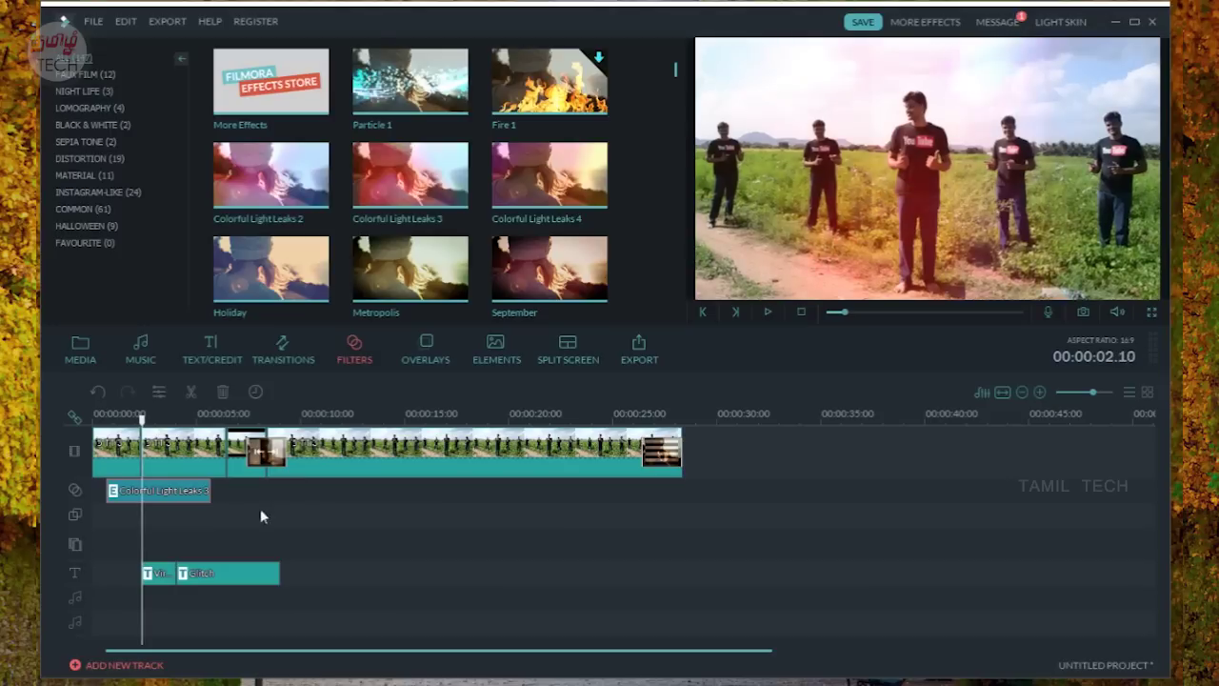
{"action": "key", "text": "space"}
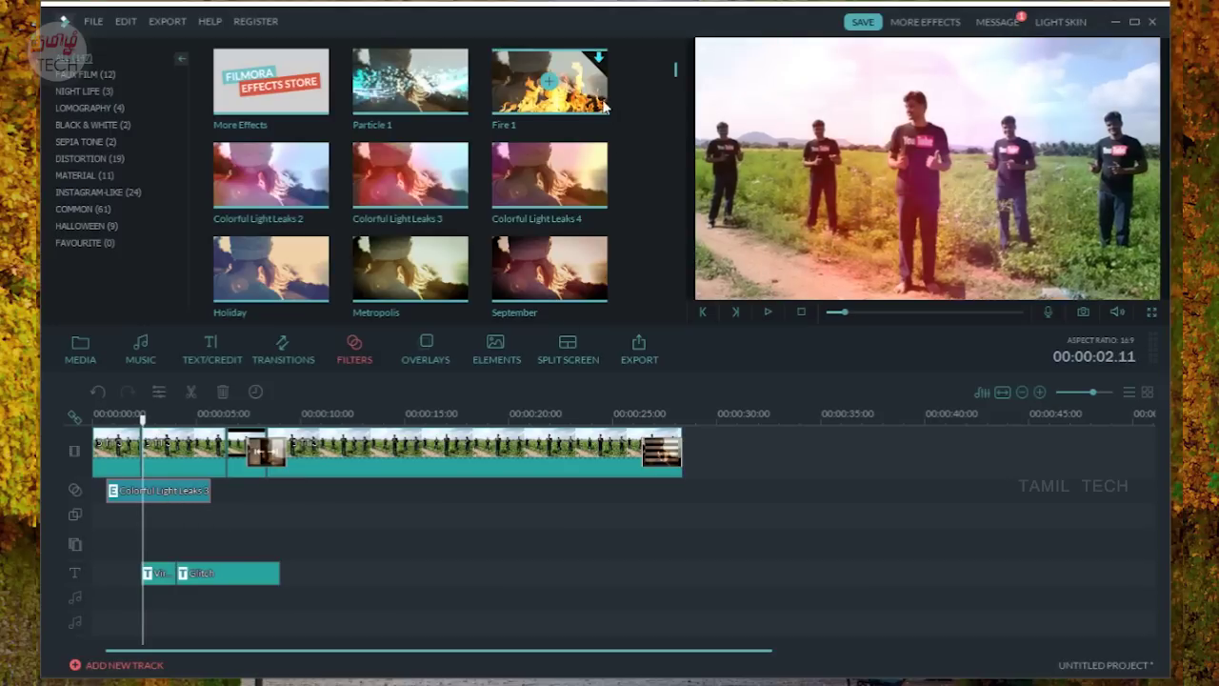
Step: Download and add the Fire 1 filter at 00:00:02.11, preview it, and place the Bokeh 1 overlay at 00:00:15.04
{"action": "double_click", "coordinate": [552, 85]}
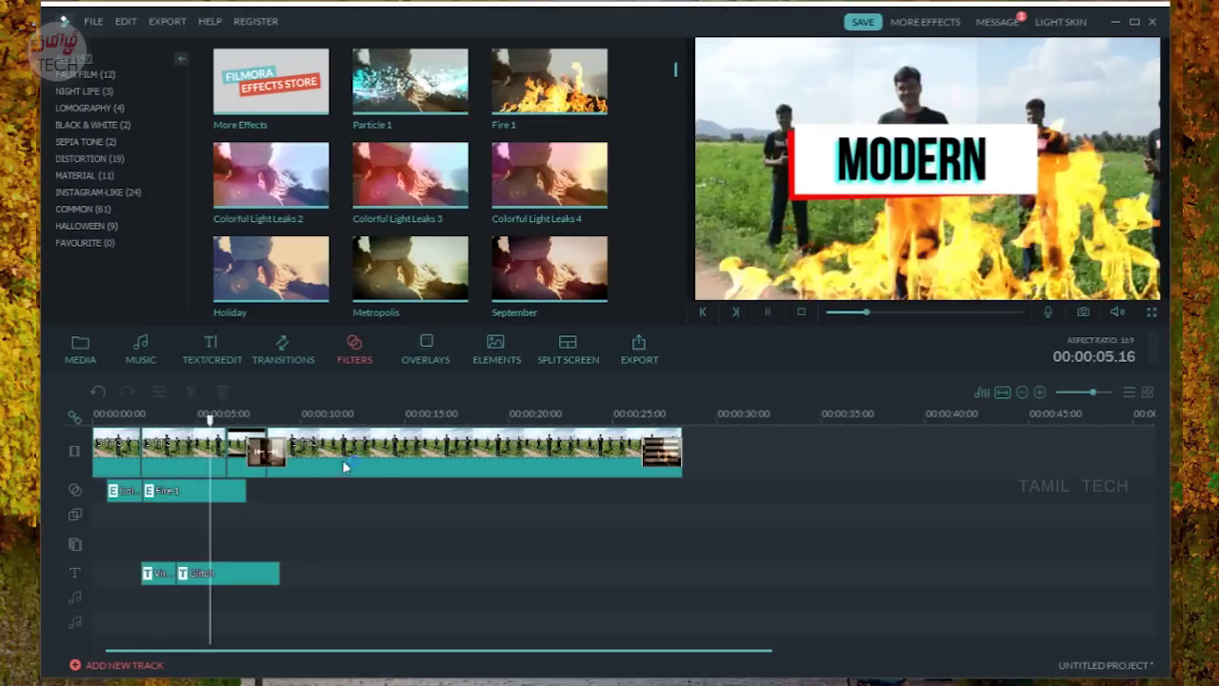
{"action": "key", "text": "space"}
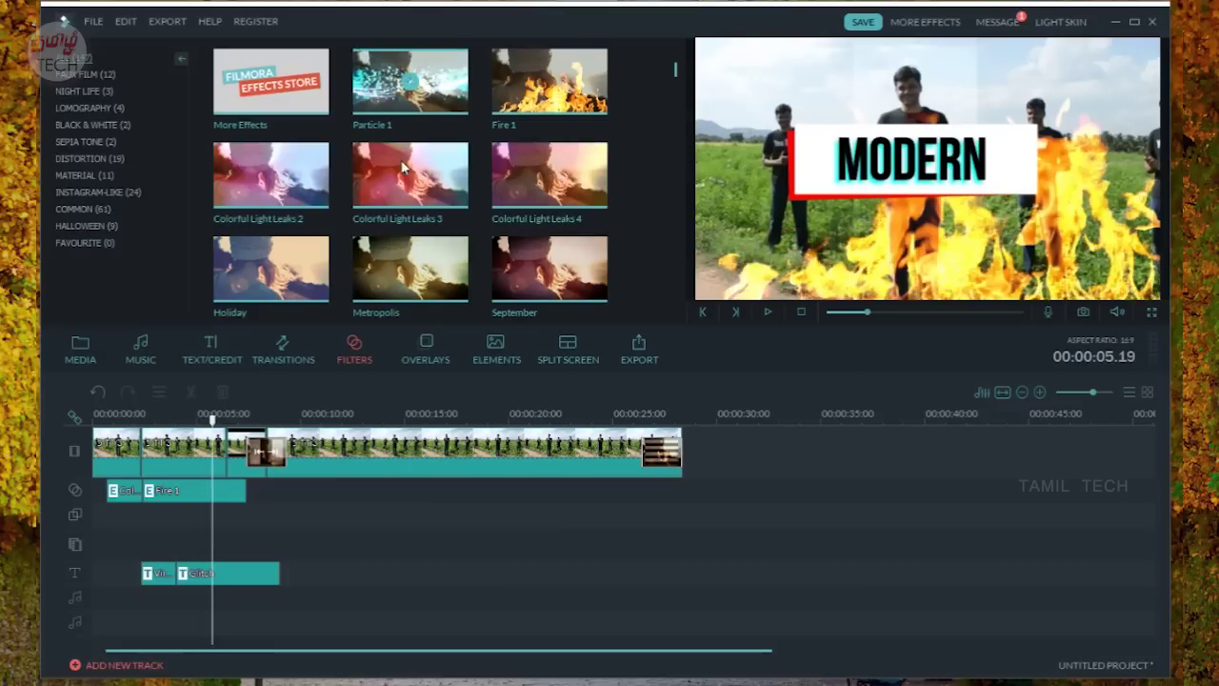
{"action": "scroll", "coordinate": [633, 139], "scroll_direction": "down", "scroll_amount": 10}
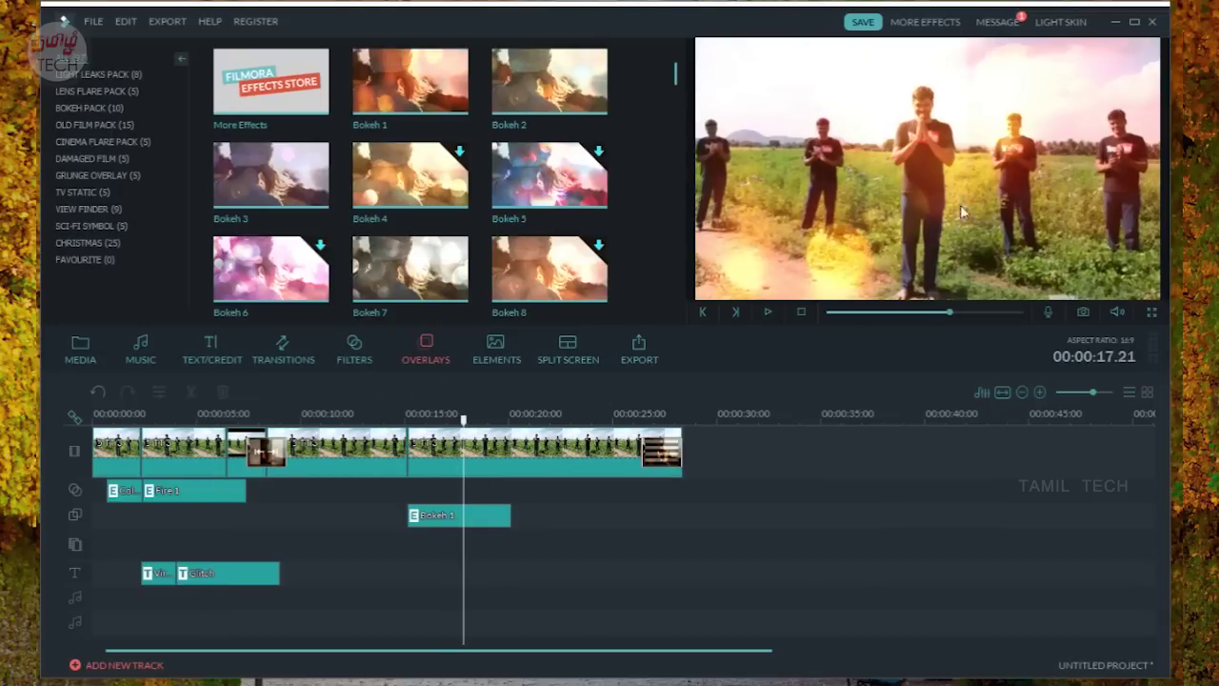
Step: Download the Line 2 shape element, place it on the timeline at 00:00:17.21 and preview it over the video
{"action": "left_click", "coordinate": [514, 360]}
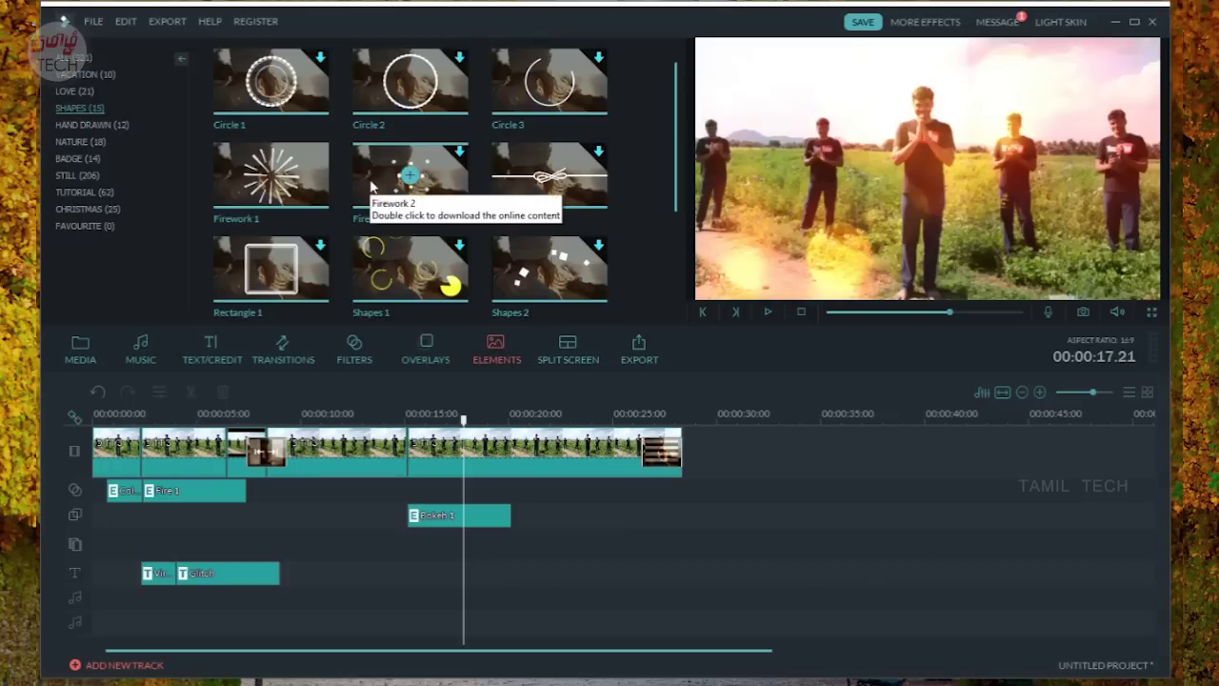
{"action": "left_click_drag", "start_coordinate": [551, 179], "coordinate": [555, 485]}
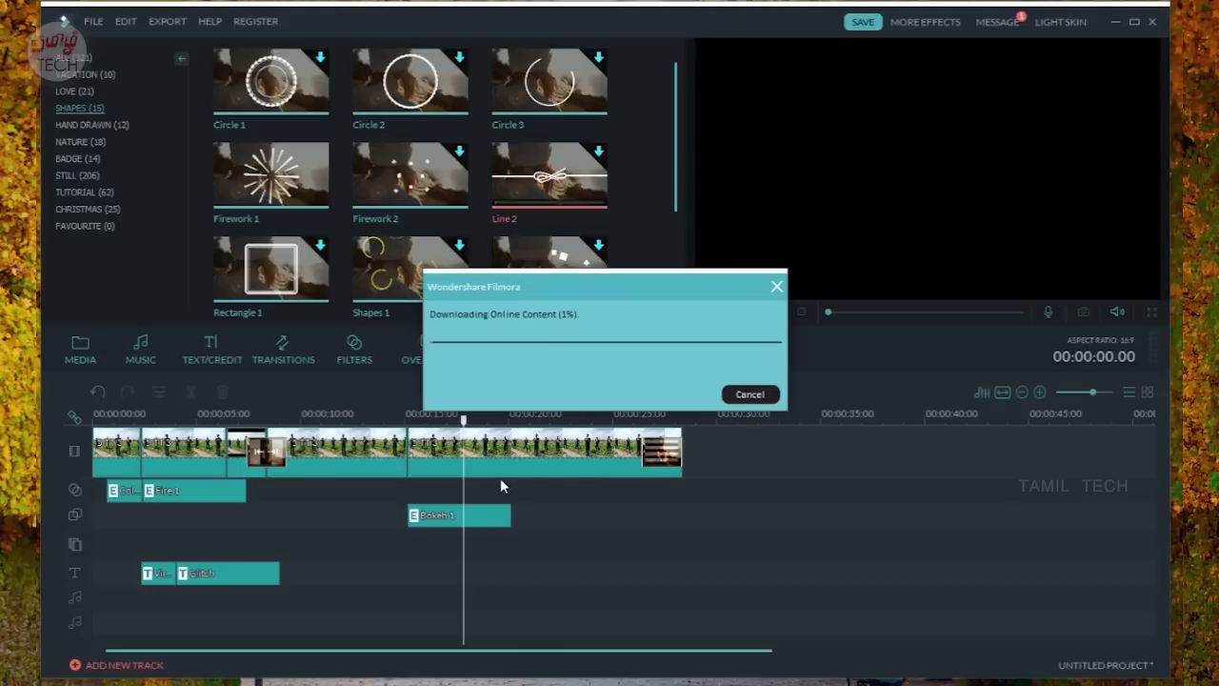
{"action": "left_click", "coordinate": [741, 394]}
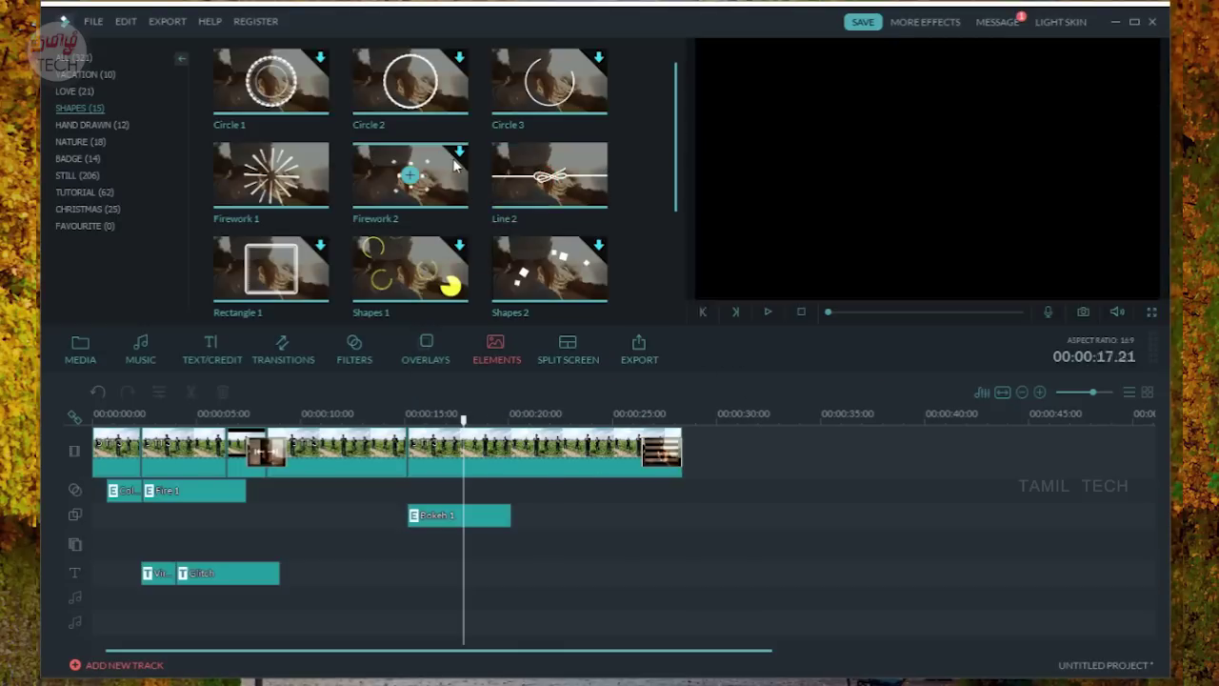
{"action": "left_click", "coordinate": [498, 413]}
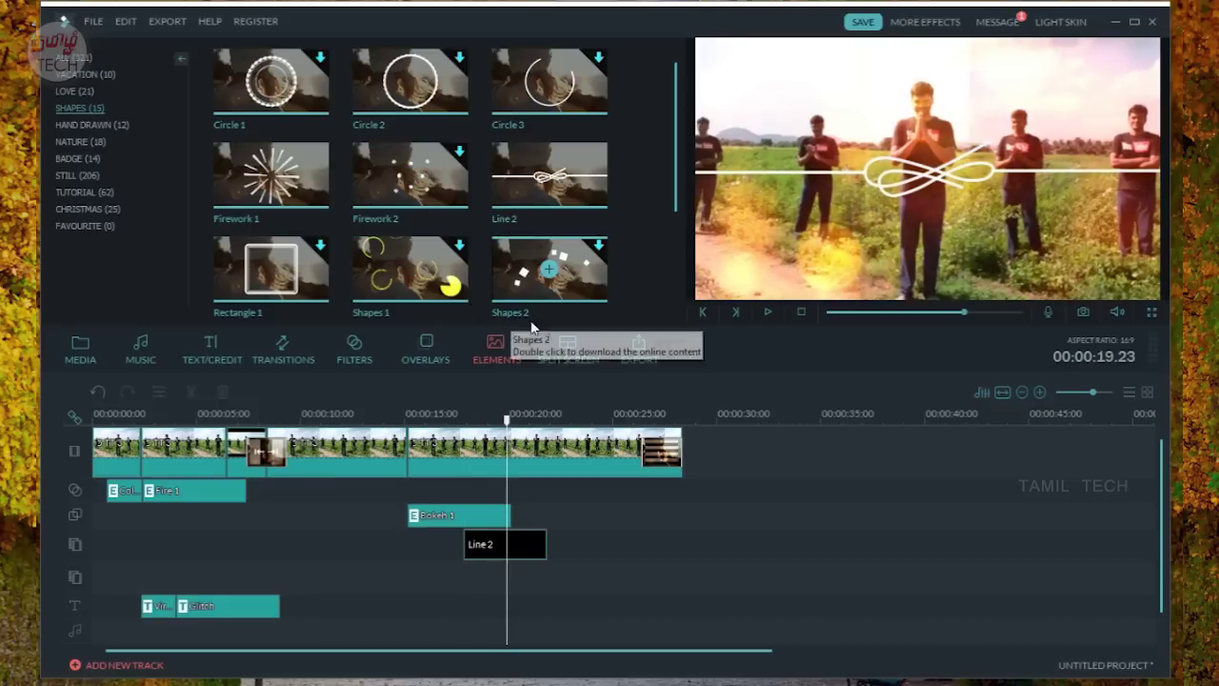
Step: Insert a side-by-side two-screen split screen at 00:00:15.04 and fill both drop zones with the 5 TT 3 video
{"action": "left_click", "coordinate": [565, 353]}
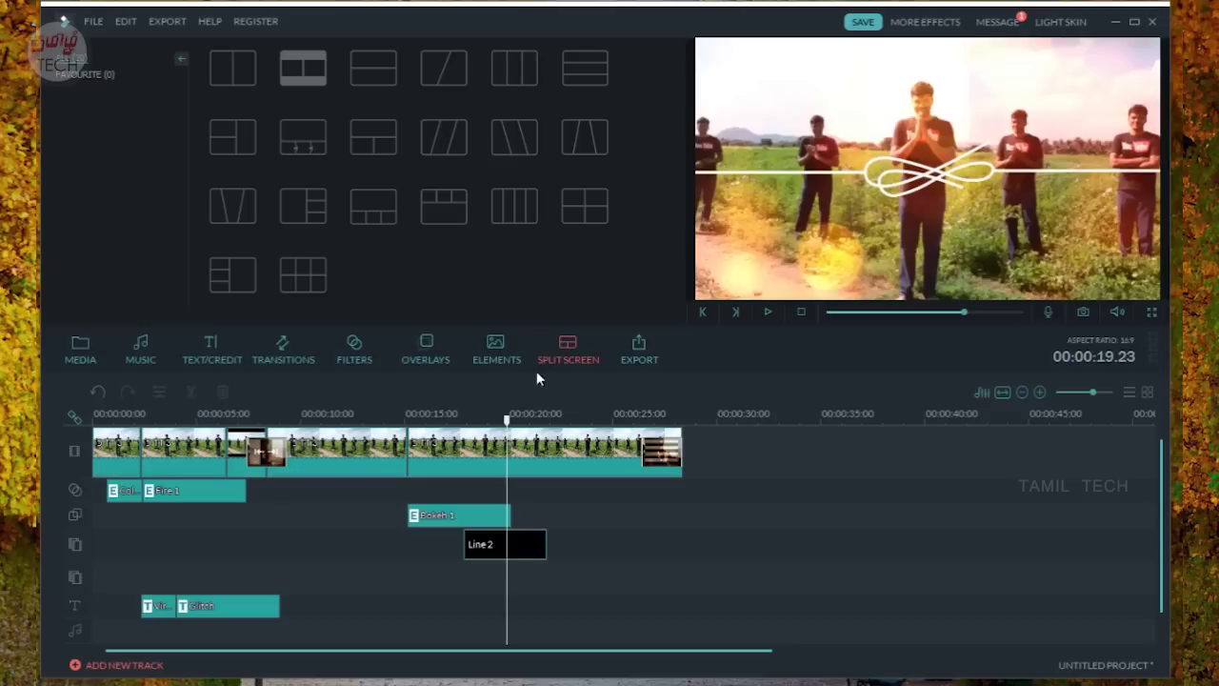
{"action": "left_click", "coordinate": [325, 84]}
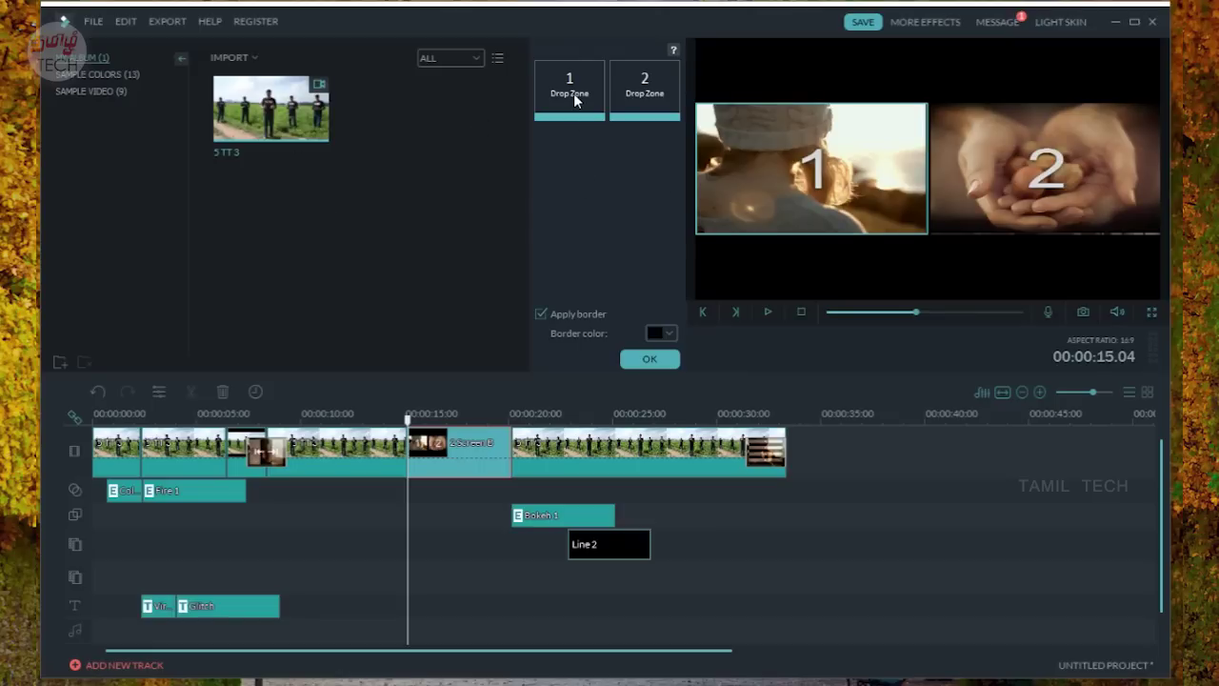
{"action": "left_click", "coordinate": [268, 109]}
{"action": "left_click_drag", "start_coordinate": [583, 107], "coordinate": [577, 99]}
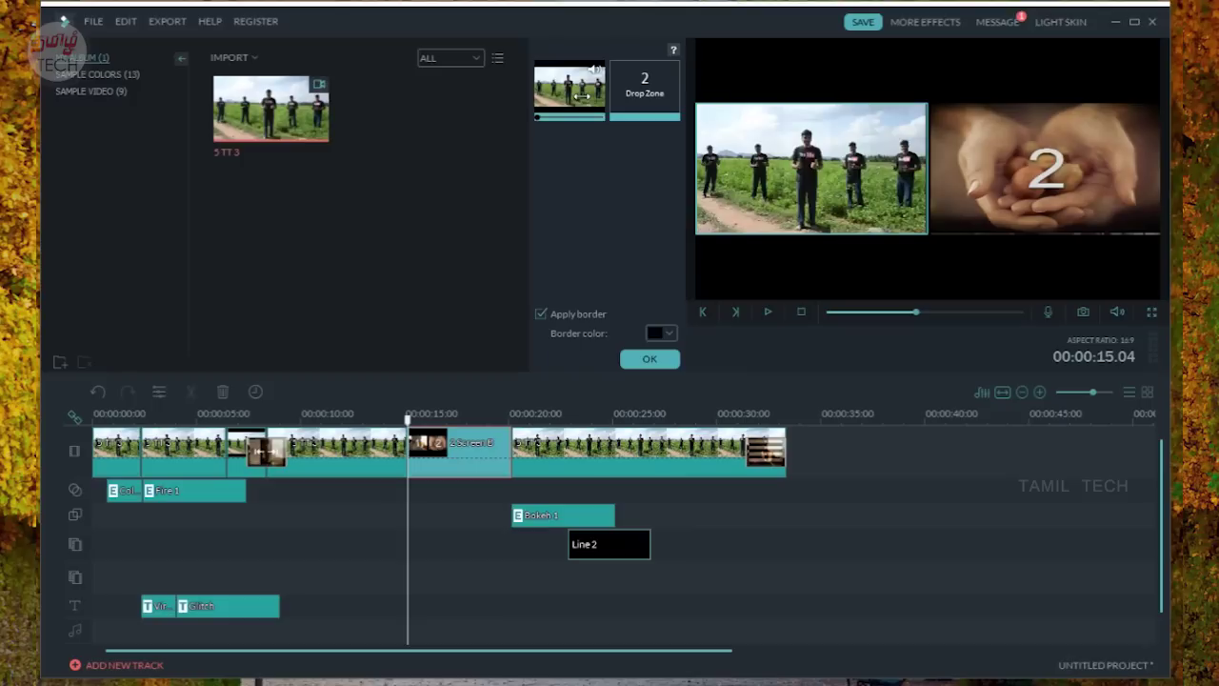
{"action": "left_click", "coordinate": [657, 116]}
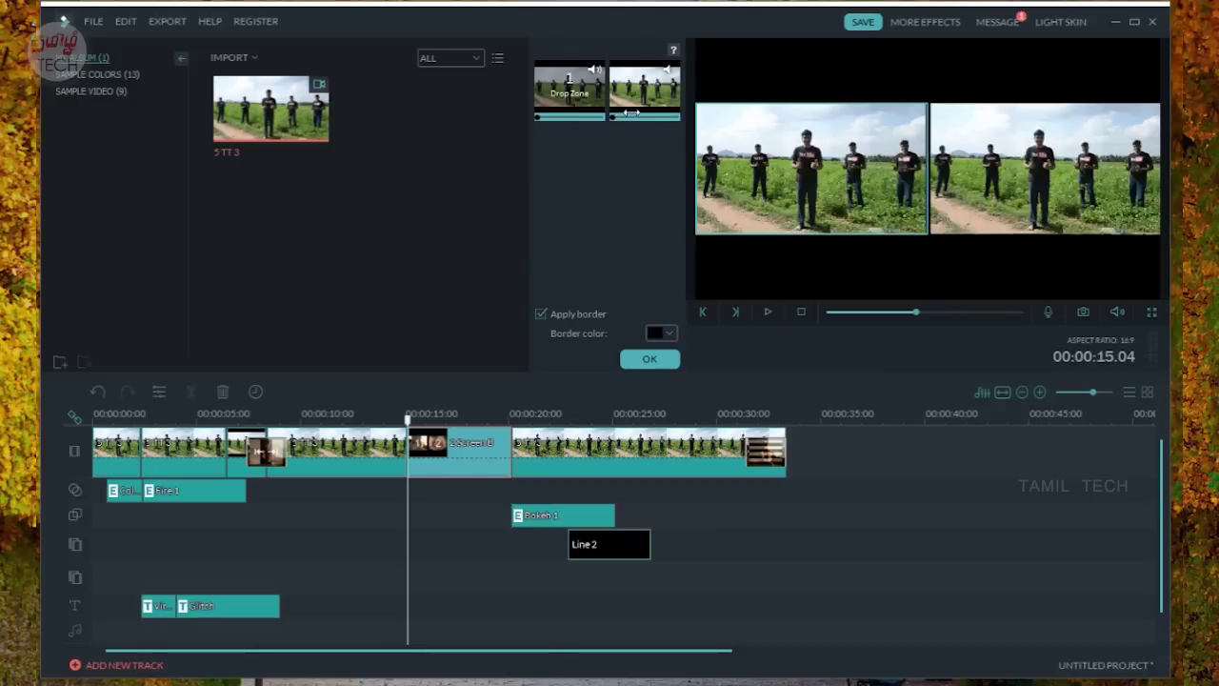
Step: Confirm the split screen settings and move the Glitch title along its track to start at 00:00:07.11
{"action": "left_click", "coordinate": [650, 358]}
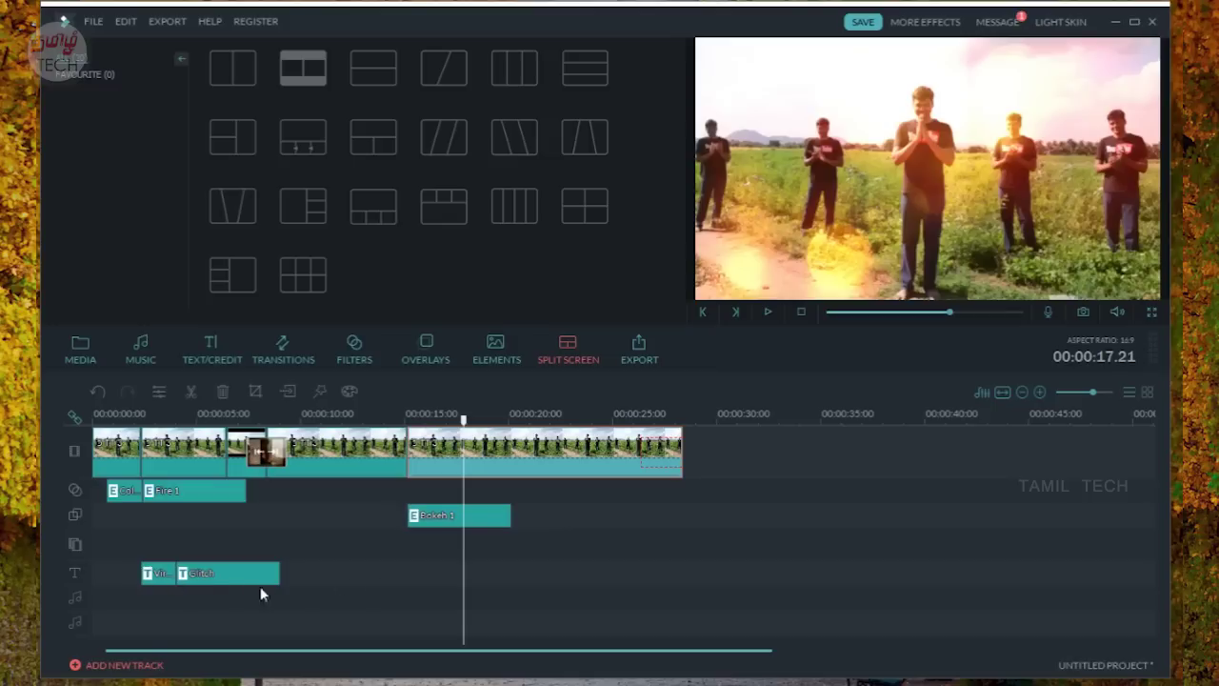
{"action": "left_click_drag", "start_coordinate": [261, 588], "coordinate": [380, 566]}
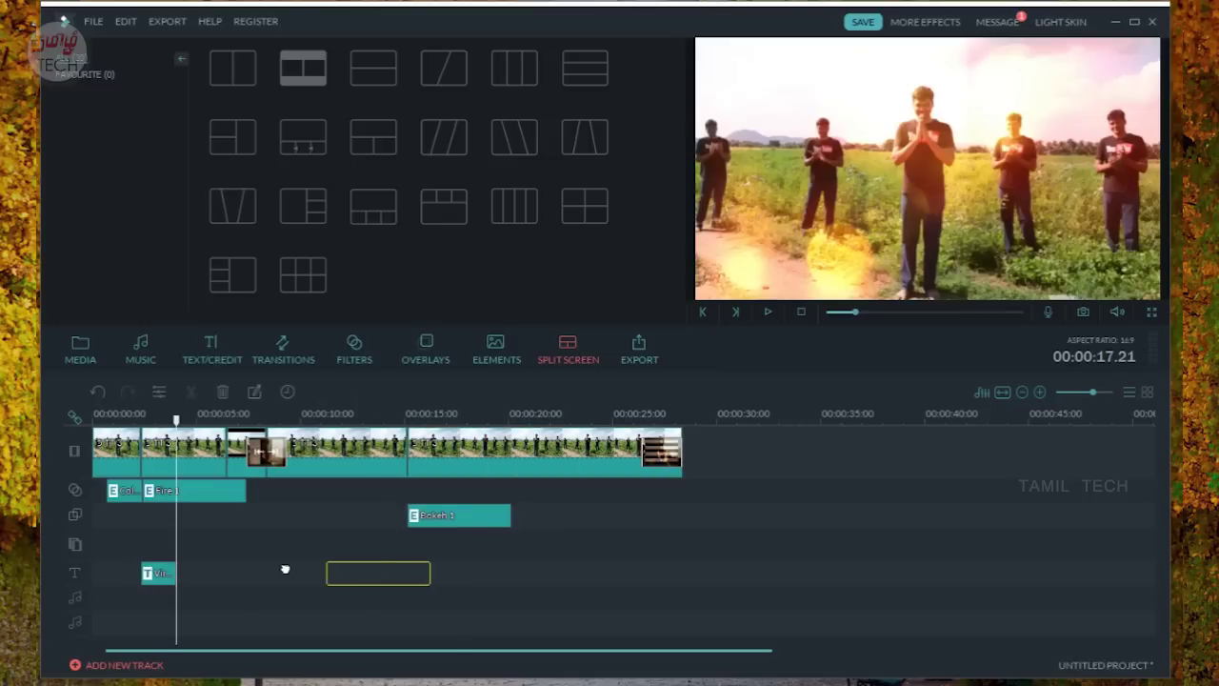
{"action": "left_click_drag", "start_coordinate": [284, 568], "coordinate": [282, 568]}
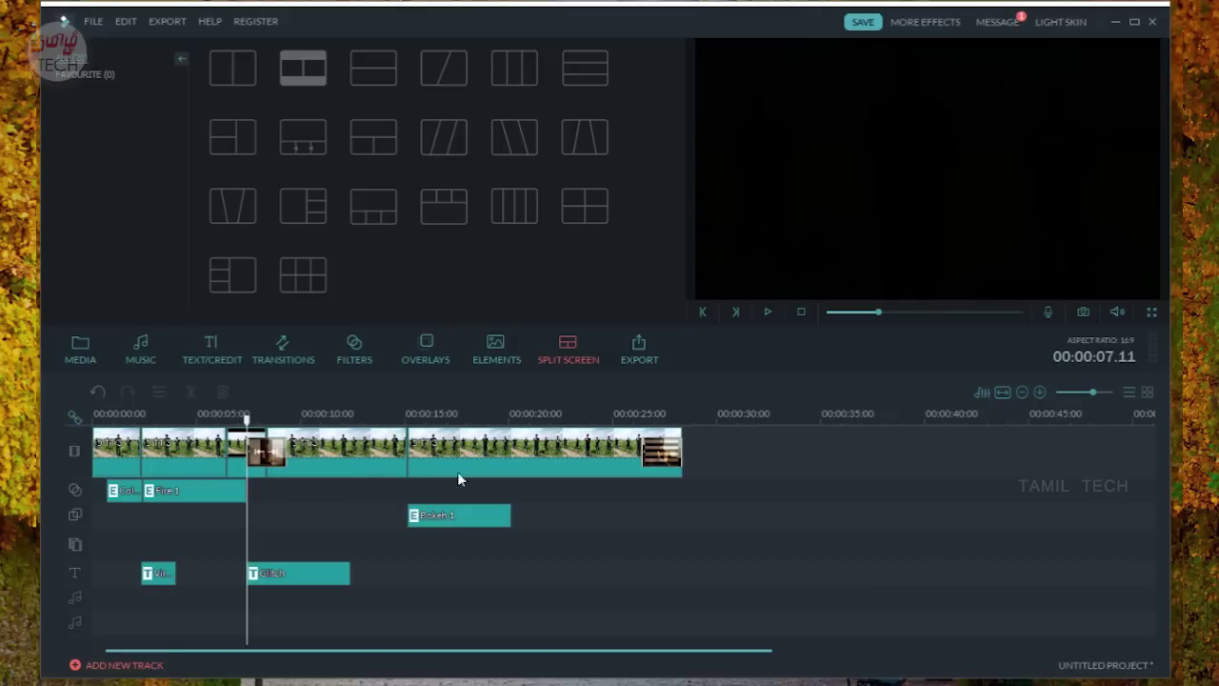
Step: Export the project as an MP4 file to the local computer, with the conversion's finish action set to Do nothing
{"action": "left_click", "coordinate": [642, 352]}
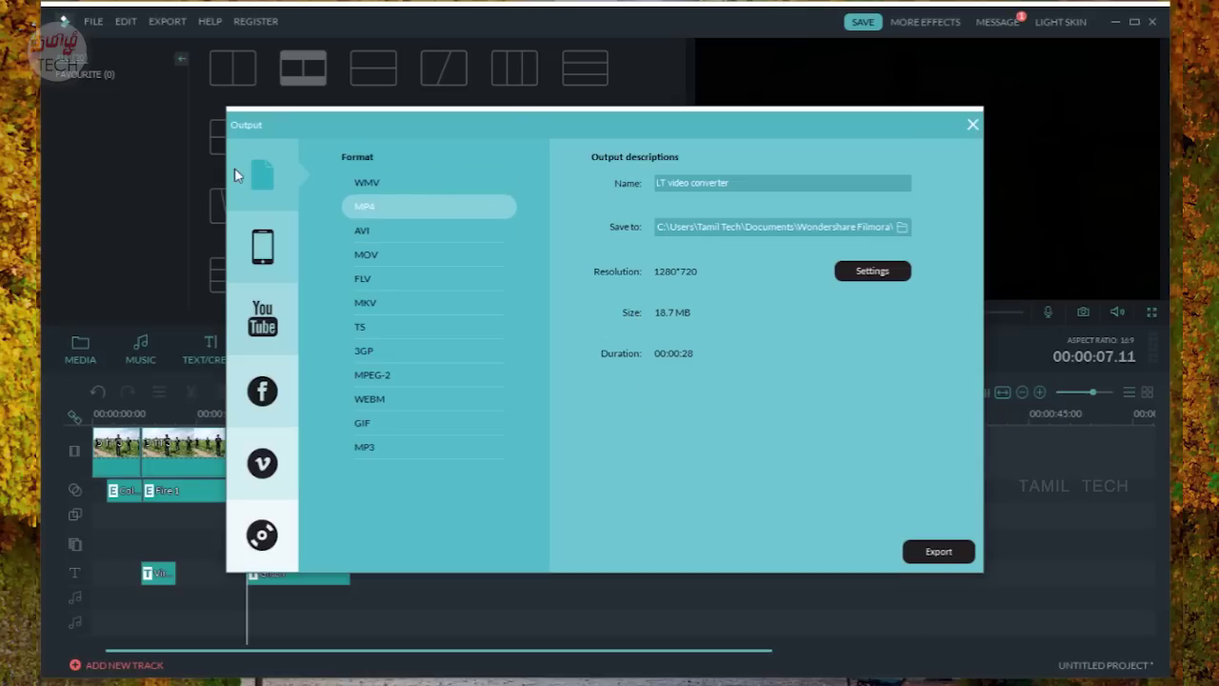
{"action": "left_click", "coordinate": [265, 249]}
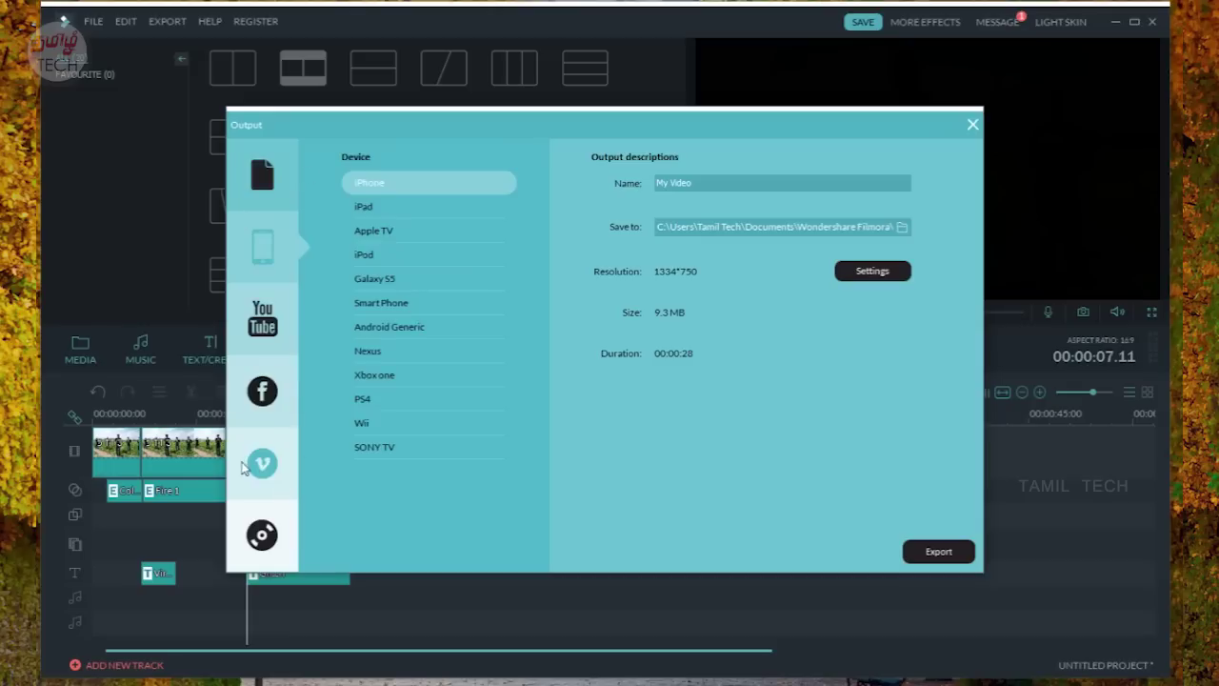
{"action": "left_click", "coordinate": [272, 183]}
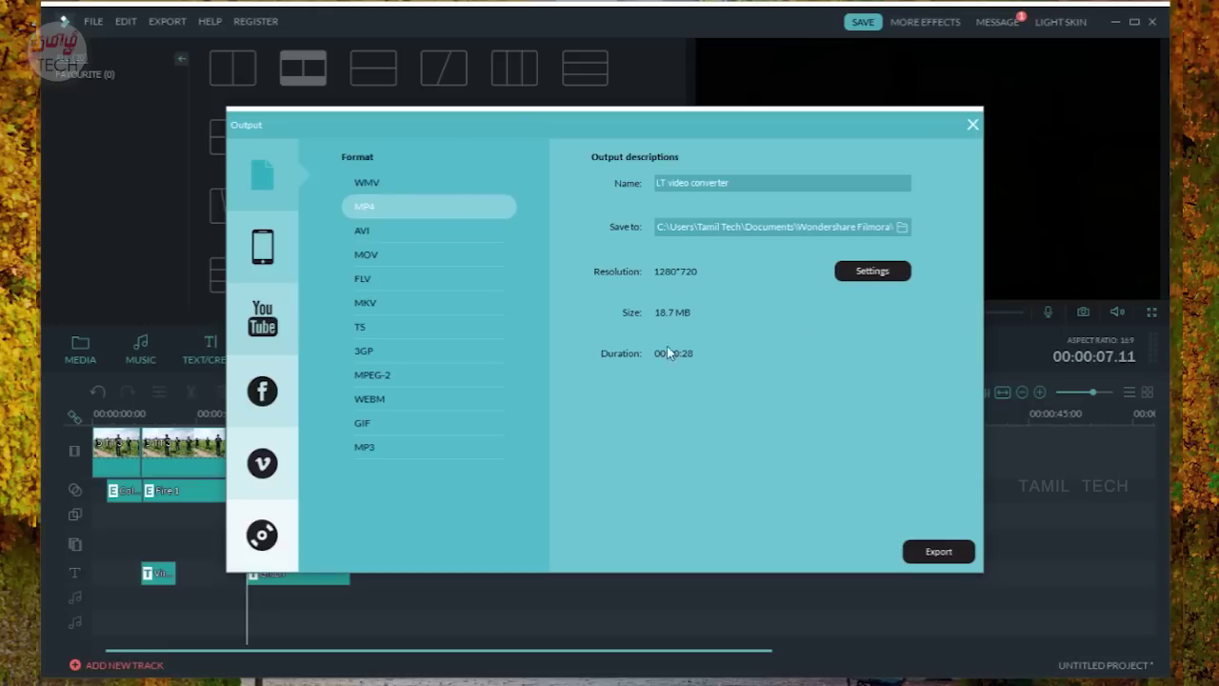
{"action": "left_click", "coordinate": [932, 552]}
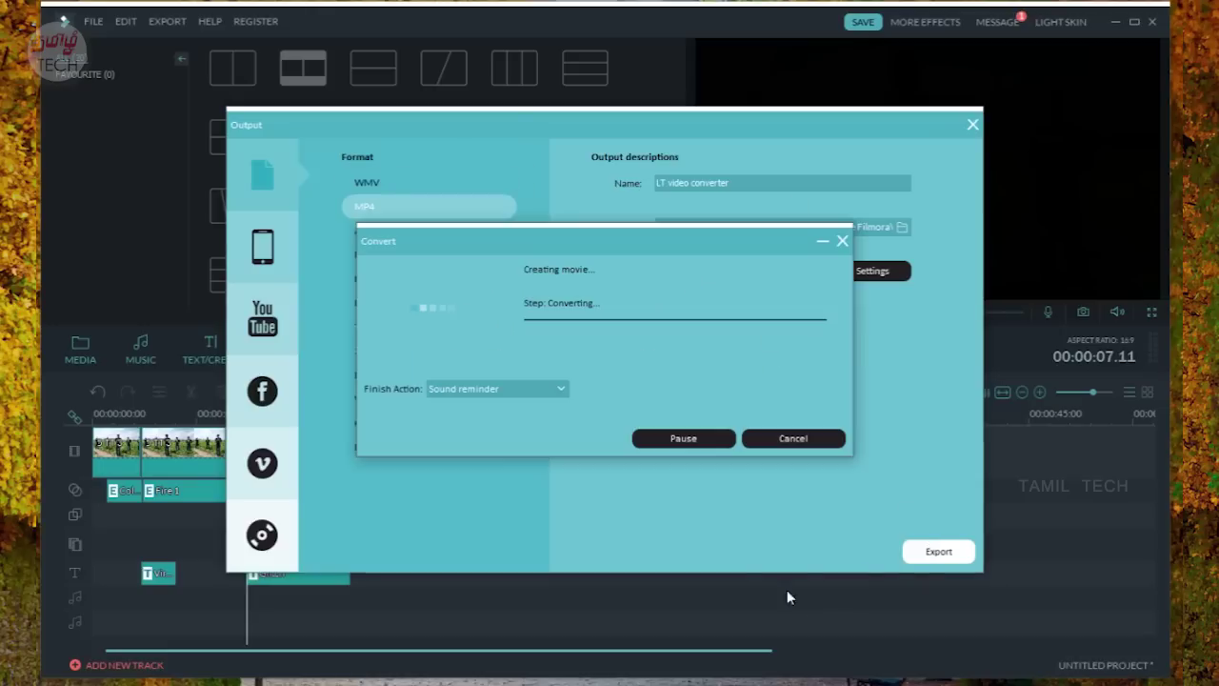
{"action": "left_click", "coordinate": [487, 388]}
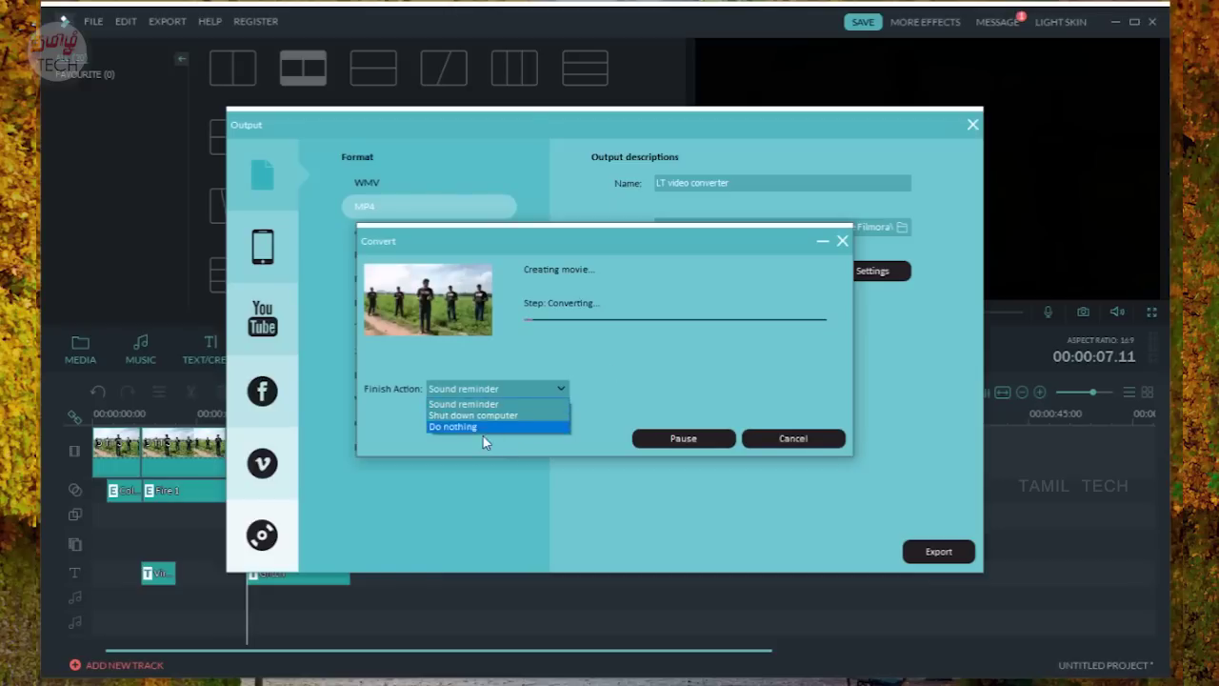
{"action": "left_click", "coordinate": [483, 427]}
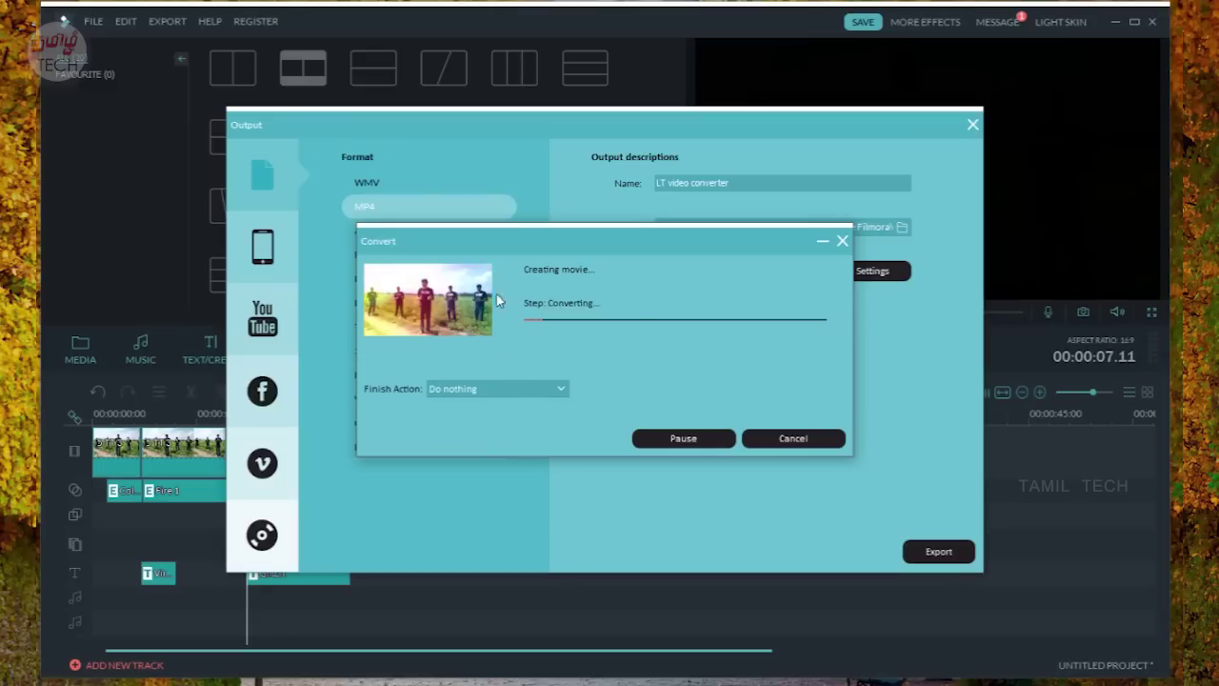